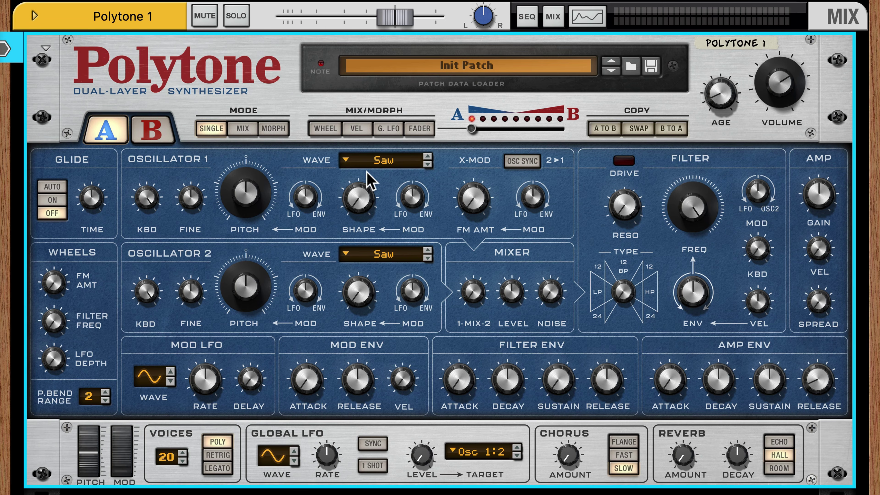
# Switch layer A's Oscillator 2 waveform to Pulse and raise its Shape amount.
pyautogui.click(385, 160)
pyautogui.click(408, 164)
pyautogui.click(406, 260)
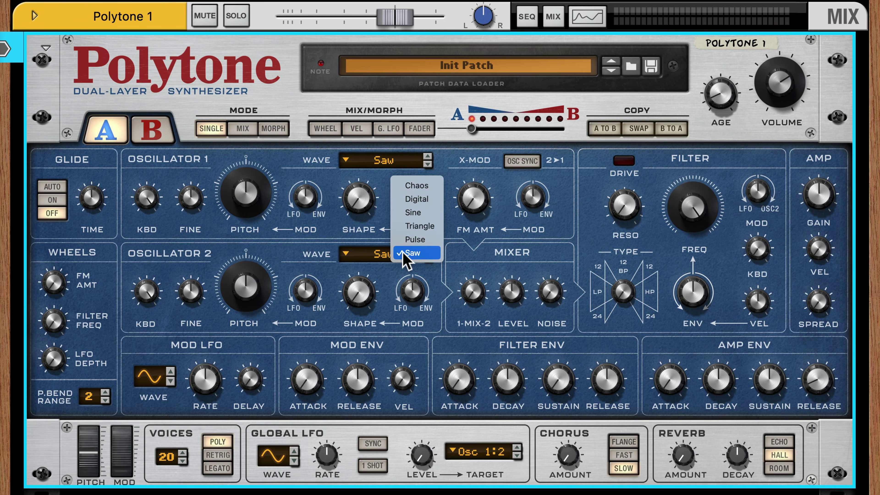
pyautogui.click(415, 240)
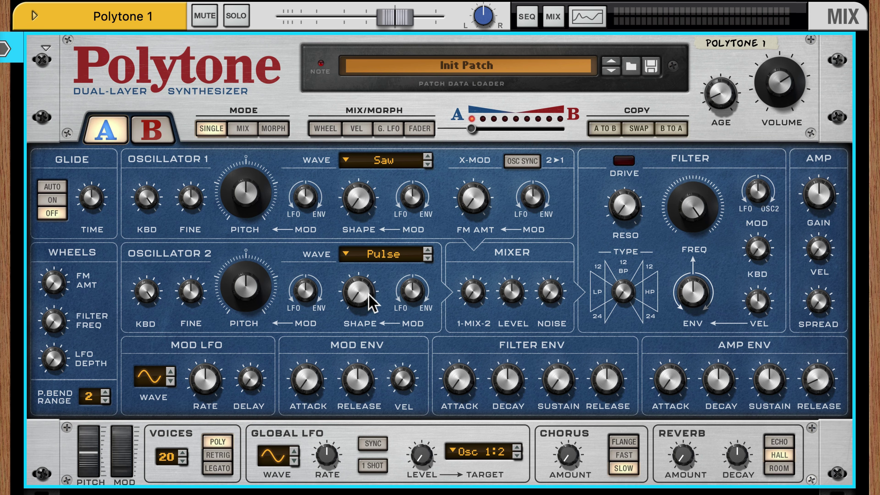
pyautogui.moveTo(369, 295)
pyautogui.mouseDown()
pyautogui.moveTo(354, 237)
pyautogui.moveTo(367, 307)
pyautogui.mouseUp()
# Shape layer A's filter with lower frequency, higher resonance and a positive envelope amount, and turn its type from low-pass toward band-pass.
pyautogui.moveTo(625, 207); pyautogui.dragTo(619, 176)
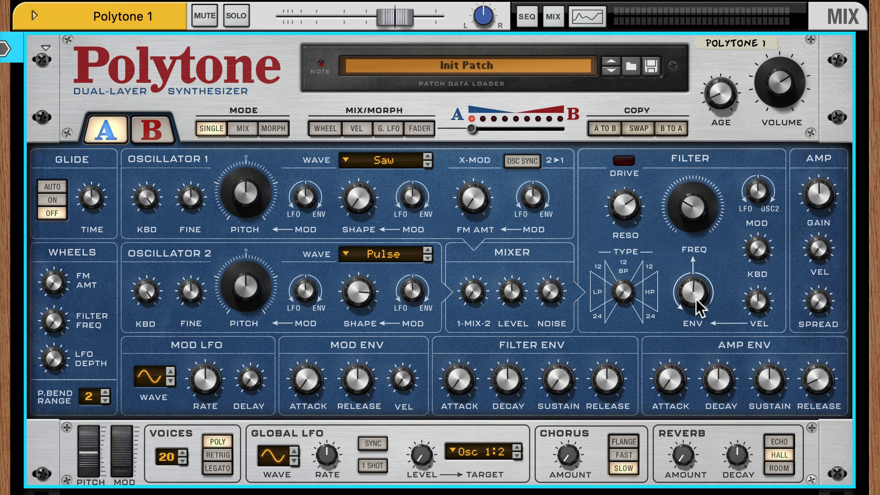
pyautogui.moveTo(696, 299); pyautogui.dragTo(687, 283)
pyautogui.moveTo(626, 285); pyautogui.dragTo(625, 277)
pyautogui.moveTo(623, 253); pyautogui.dragTo(624, 243)
pyautogui.moveTo(624, 227); pyautogui.dragTo(624, 225)
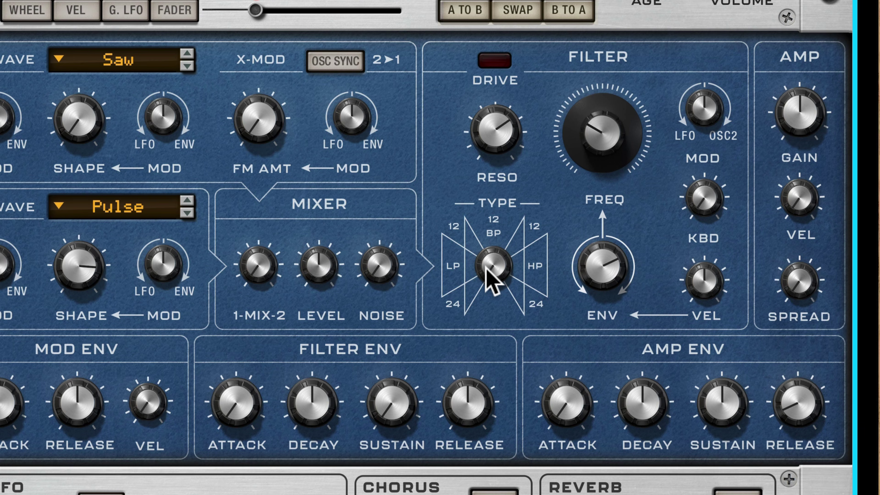
pyautogui.moveTo(486, 267); pyautogui.dragTo(480, 207)
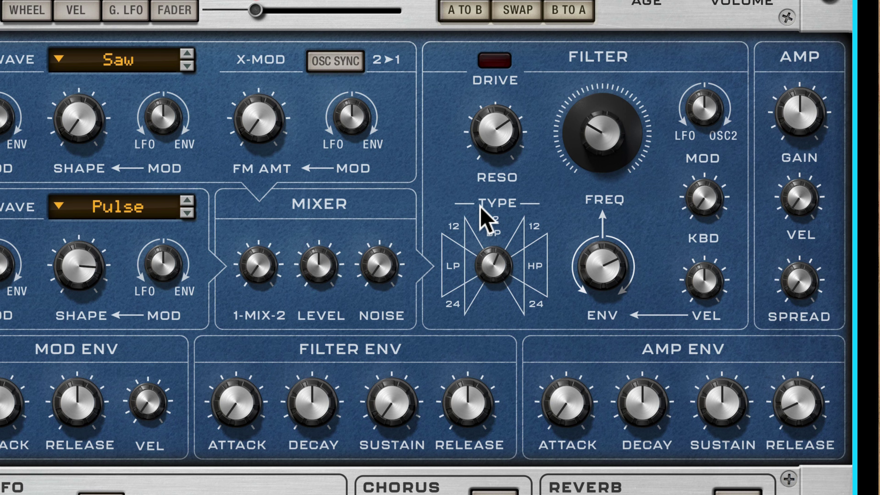
# Modulate layer A's filter from the LFO, using a slower Mod LFO rate and a triangle wave.
pyautogui.moveTo(703, 113); pyautogui.dragTo(703, 128)
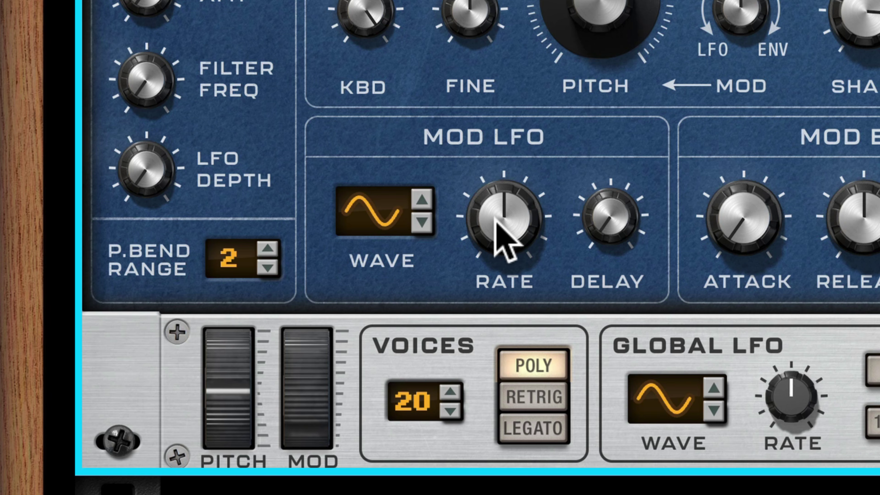
pyautogui.moveTo(495, 221); pyautogui.dragTo(502, 274)
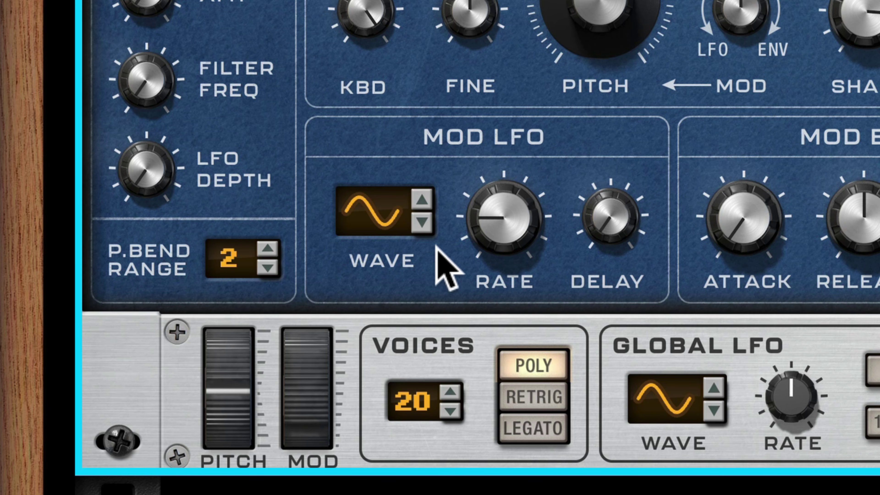
pyautogui.click(421, 199)
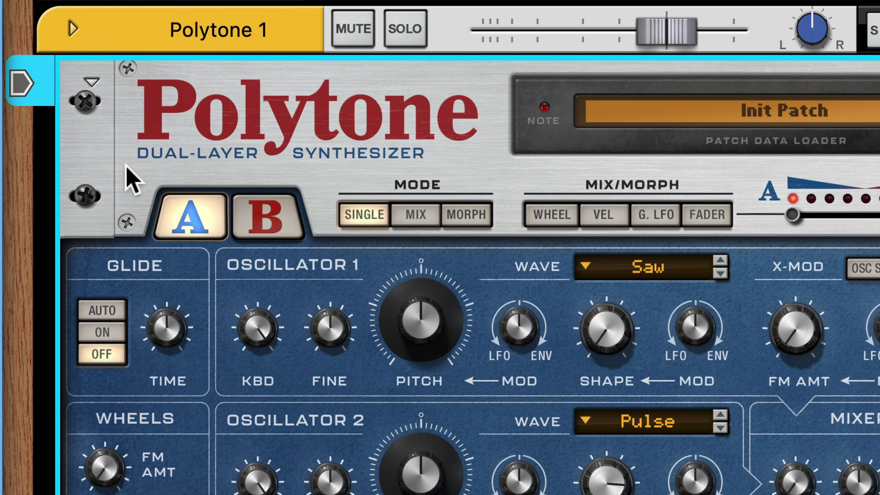
# On layer B, set Oscillator 1 to a Triangle wave and lower its pitch.
pyautogui.click(253, 207)
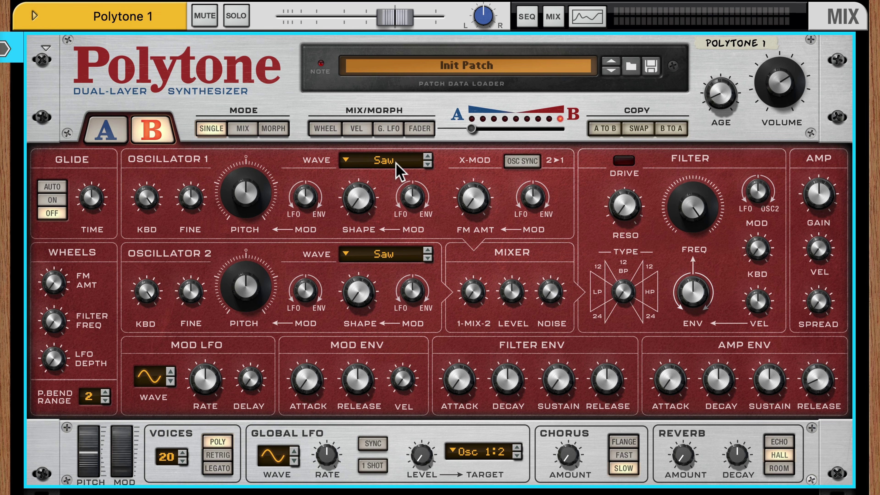
pyautogui.click(398, 170)
pyautogui.click(415, 151)
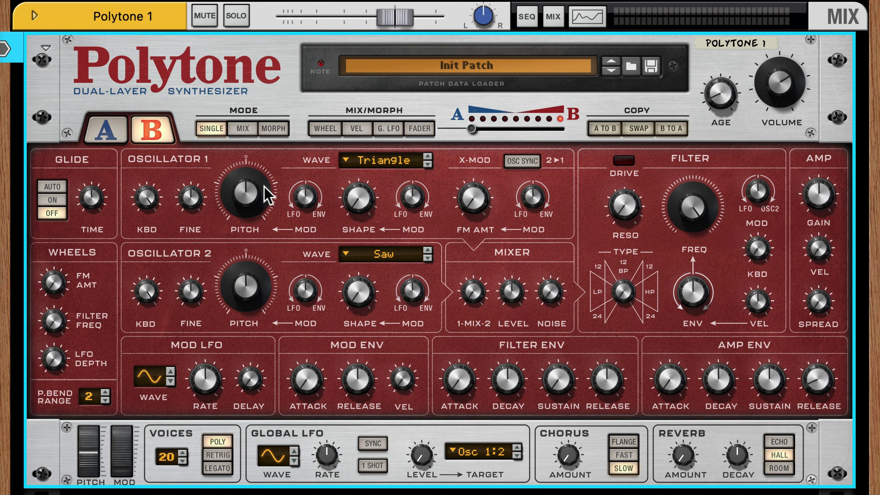
pyautogui.moveTo(247, 211); pyautogui.dragTo(254, 231)
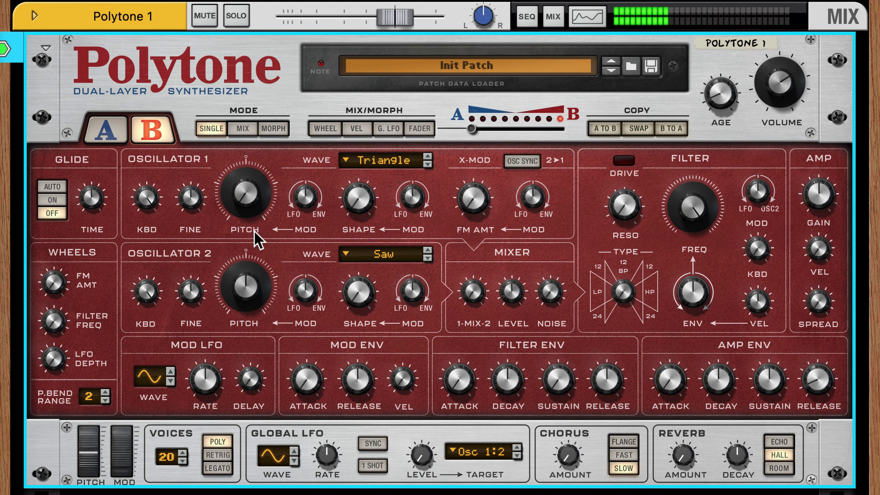
# Set layer B's Oscillator 2 to a Triangle wave, lower its pitch and raise its Shape amount.
pyautogui.click(391, 253)
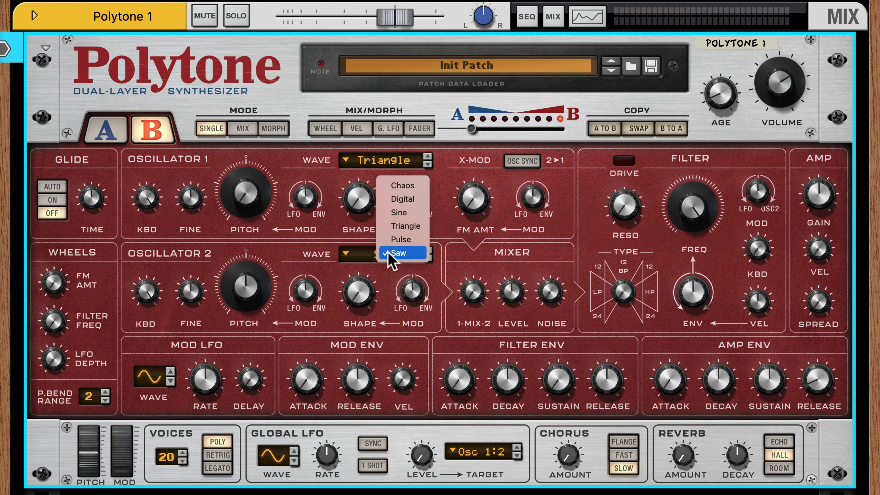
pyautogui.click(402, 226)
pyautogui.moveTo(250, 295); pyautogui.dragTo(252, 310)
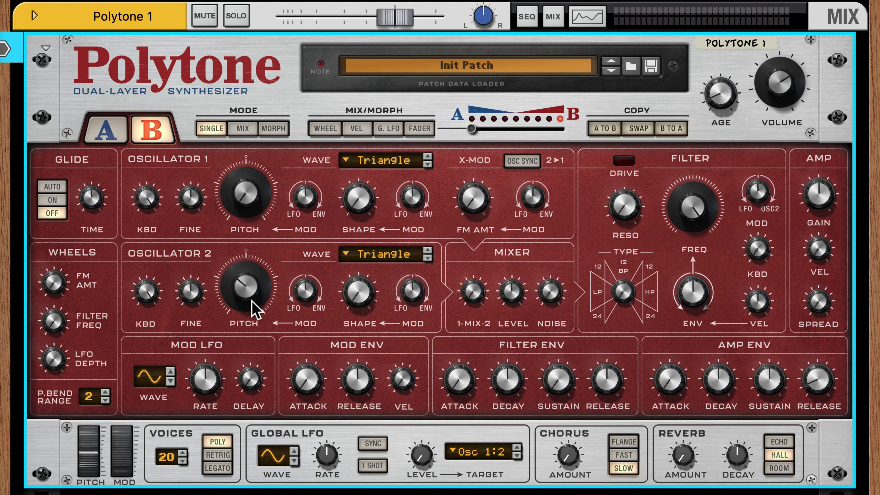
pyautogui.moveTo(359, 295); pyautogui.dragTo(371, 250)
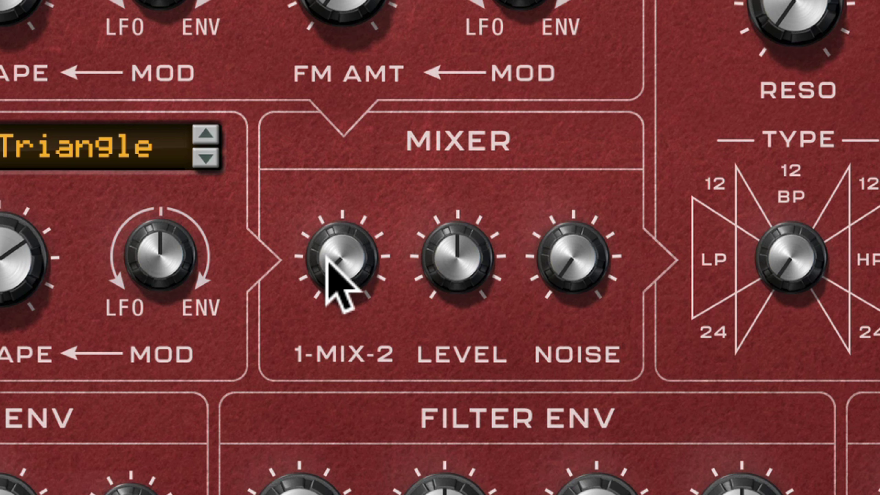
# Adjust layer B's oscillator mix, and lower its filter frequency while raising the resonance.
pyautogui.moveTo(468, 289); pyautogui.dragTo(463, 266)
pyautogui.moveTo(310, 181); pyautogui.dragTo(305, 161)
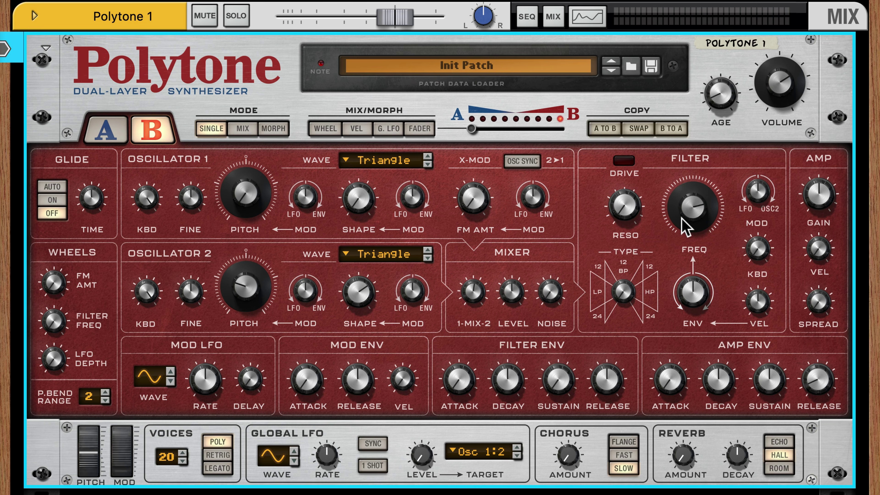
pyautogui.moveTo(629, 213); pyautogui.dragTo(639, 179)
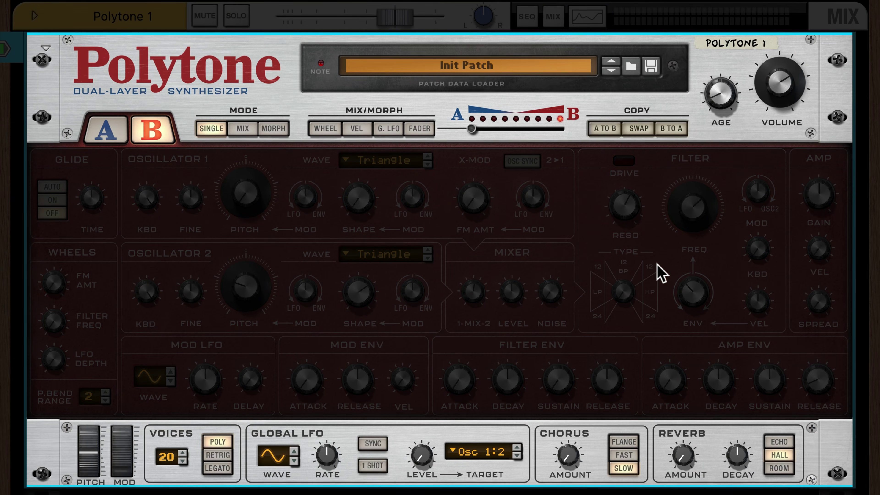
# Set the reverb type to Echo with more decay and amount, and raise the chorus amount.
pyautogui.click(772, 441)
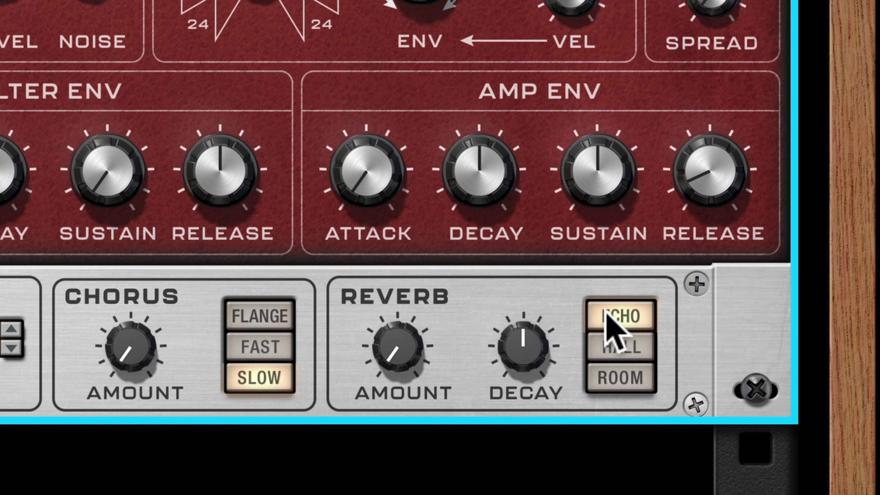
pyautogui.moveTo(727, 458); pyautogui.dragTo(731, 452)
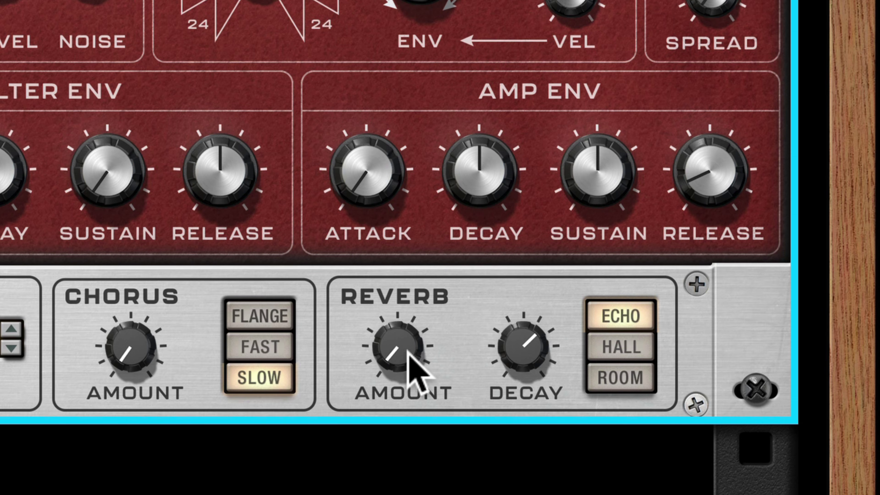
pyautogui.moveTo(409, 352); pyautogui.dragTo(427, 275)
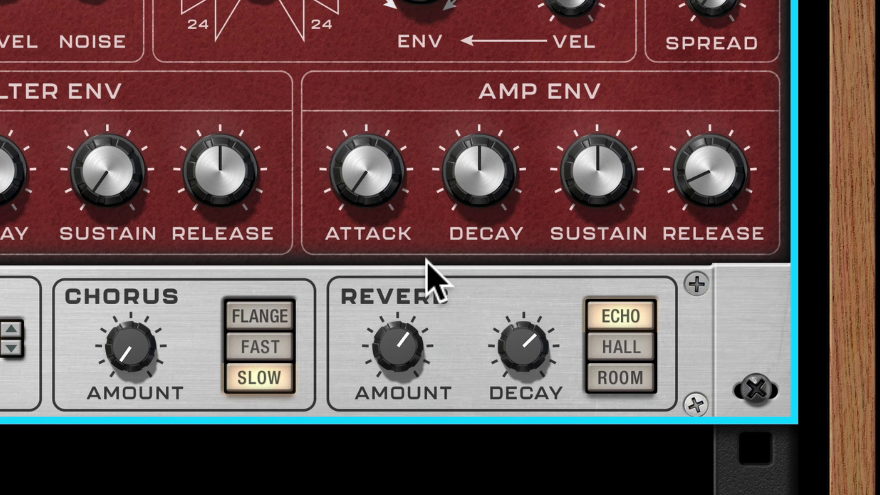
pyautogui.moveTo(142, 365); pyautogui.dragTo(187, 239)
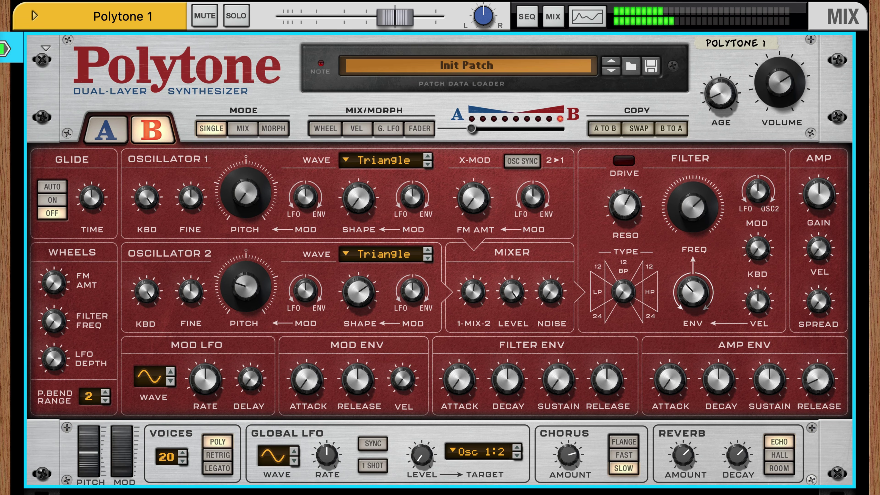
# Return to layer A, and add a Bassline Generator player and a Sidechain Tool effect to the Polytone 1 device.
pyautogui.click(105, 132)
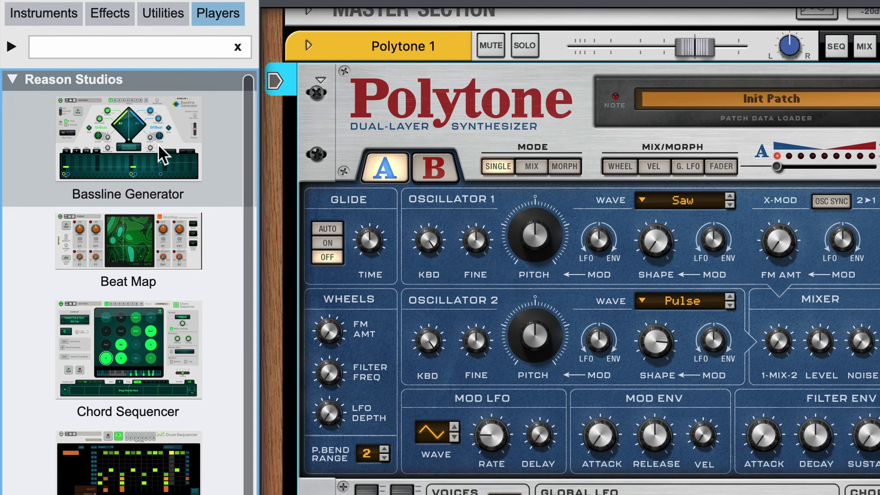
pyautogui.moveTo(174, 170); pyautogui.dragTo(830, 77)
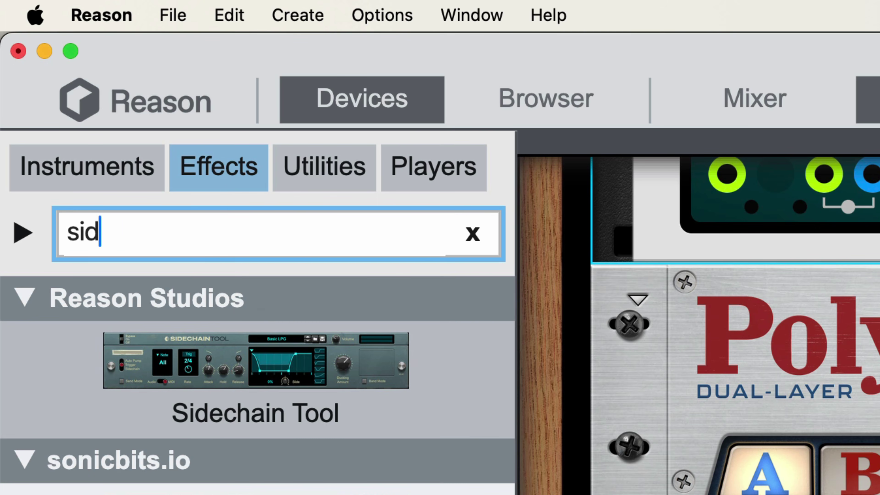
pyautogui.write('e')
pyautogui.moveTo(305, 407); pyautogui.dragTo(212, 423)
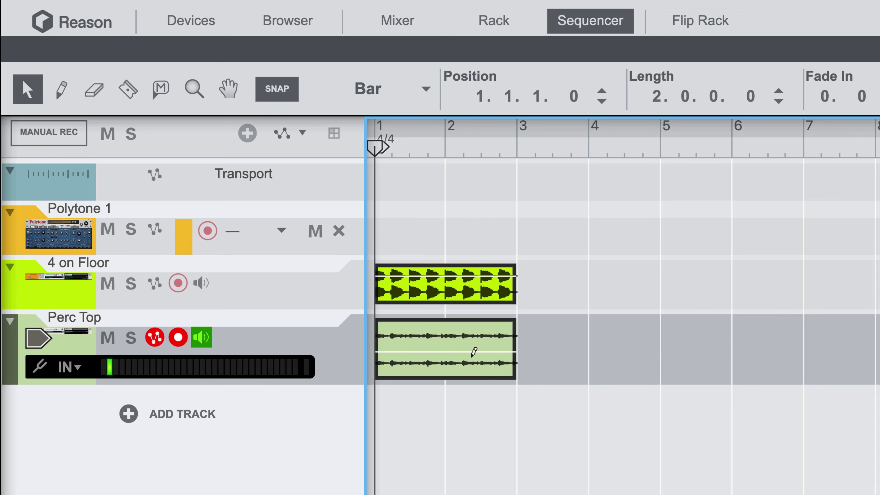
# Duplicate the 4 on Floor and Perc Top loop clips twice along the sequencer timeline.
pyautogui.press('super+d')
pyautogui.press('super+d')
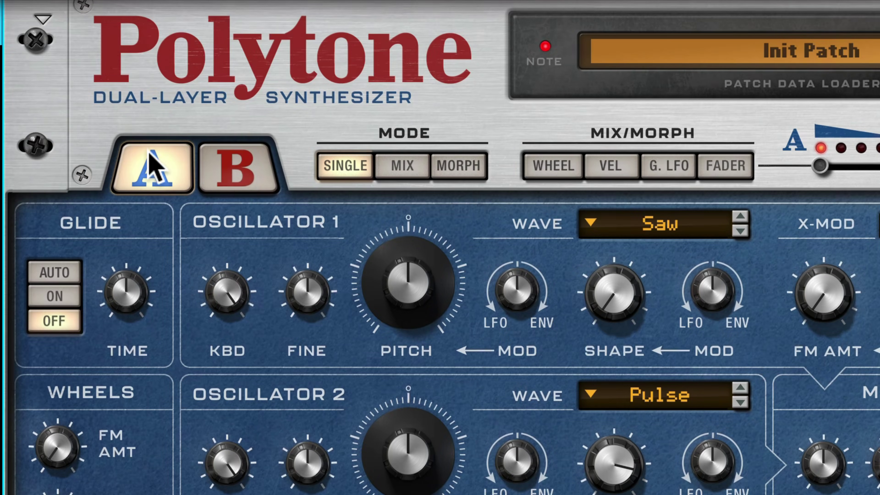
# Audition layers B and A on their own, and set the synth to Mix mode with the Fader as blend control.
pyautogui.click(246, 166)
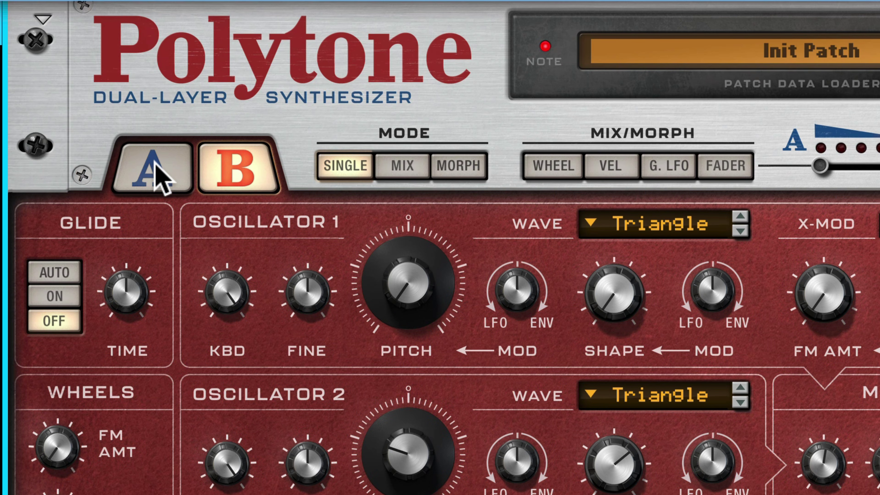
pyautogui.click(160, 175)
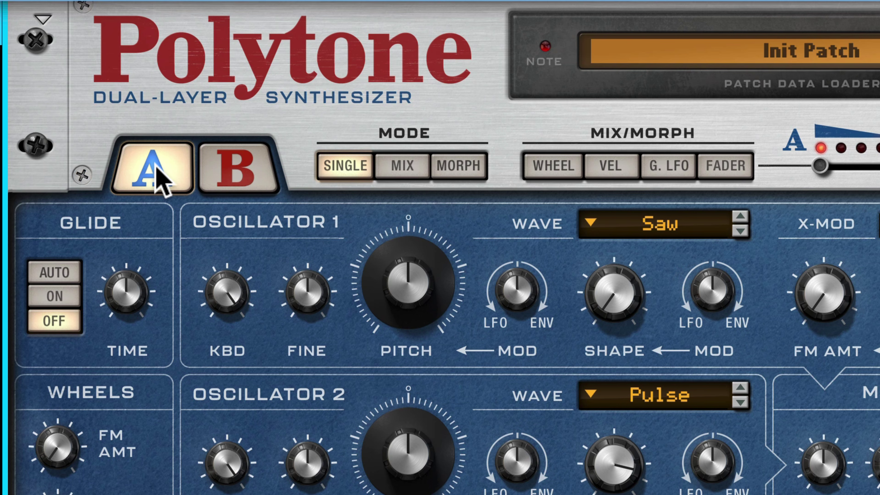
pyautogui.click(403, 172)
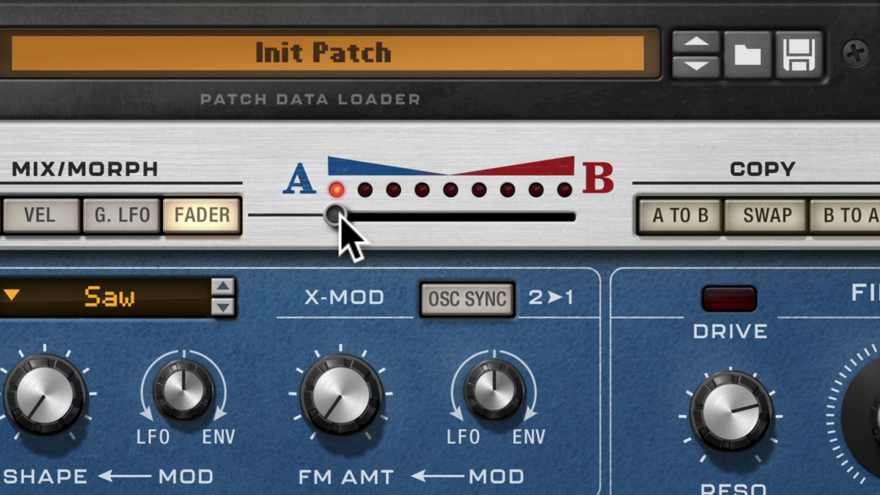
# During playback, sweep the blend fader from layer A to layer B, back to A, and toward the middle.
pyautogui.moveTo(339, 217); pyautogui.dragTo(460, 238)
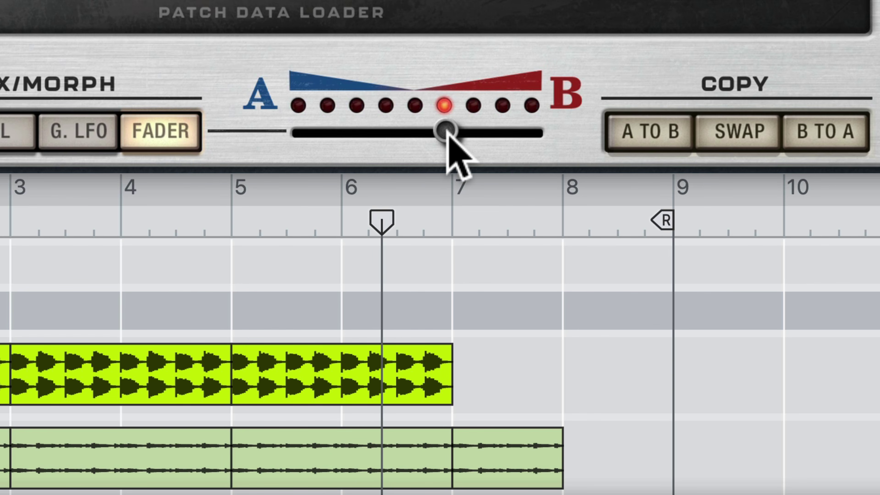
pyautogui.moveTo(450, 134); pyautogui.dragTo(496, 133)
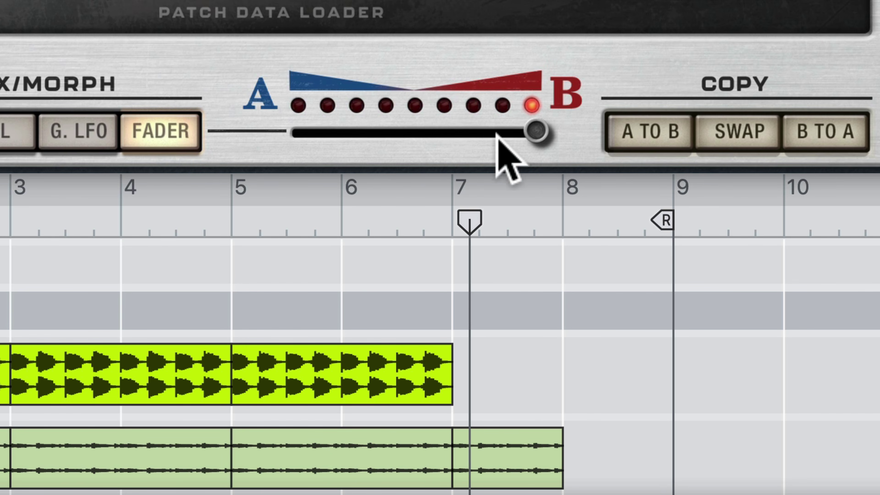
pyautogui.click(295, 133)
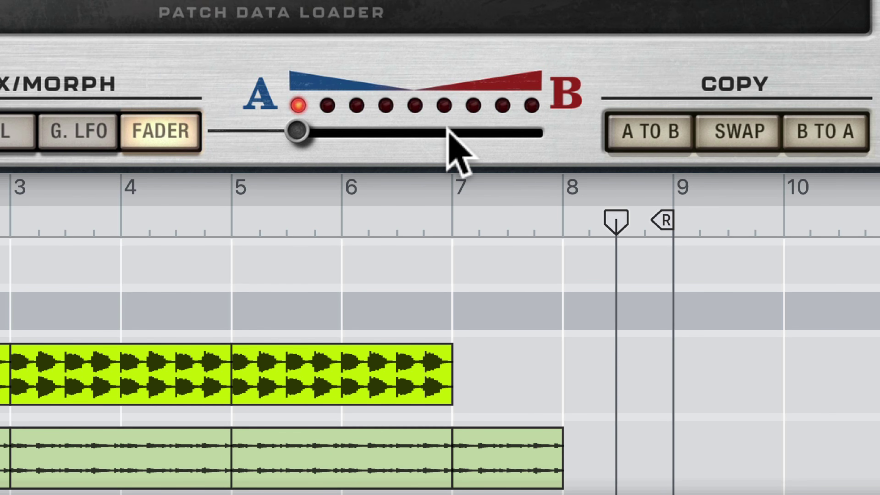
pyautogui.click(444, 132)
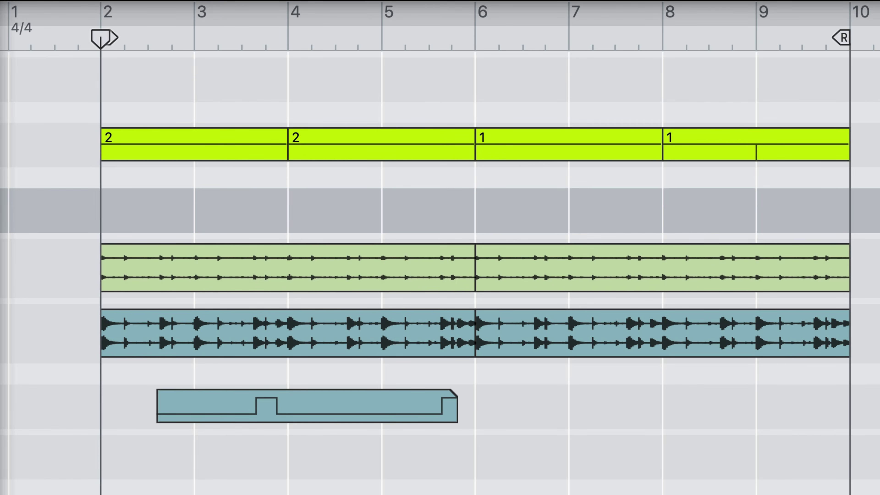
# Start playback, switch the Dirty Wheel Lead track's Polytone to Single mode, and audition its layer B.
pyautogui.press('space')
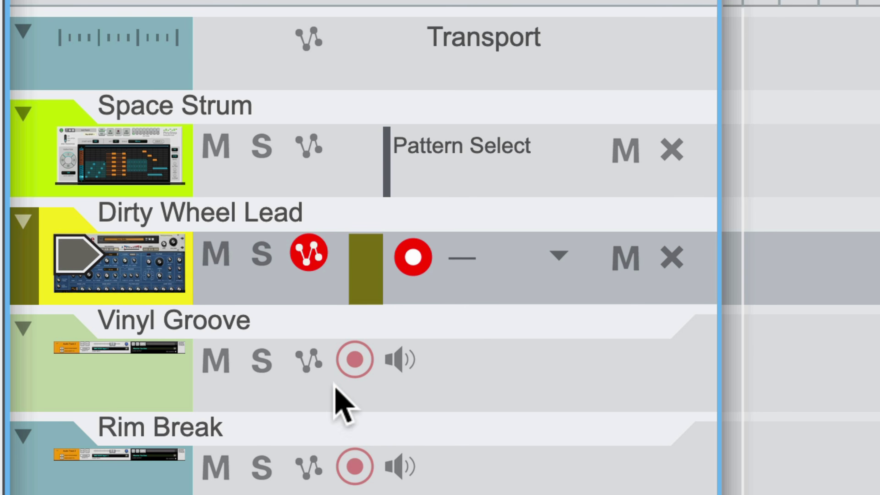
pyautogui.click(147, 266)
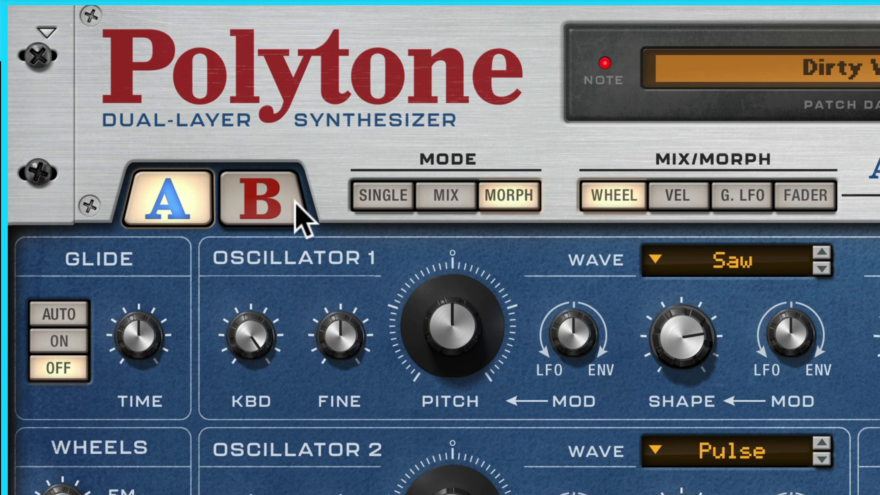
pyautogui.click(389, 198)
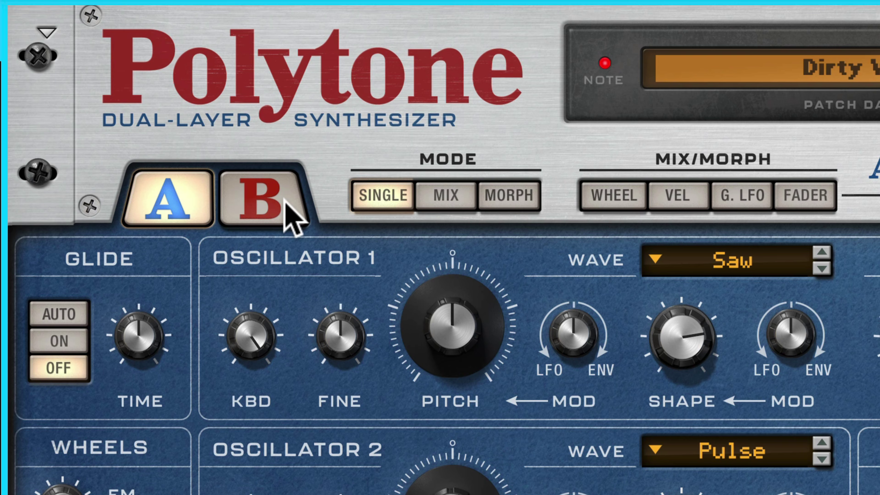
pyautogui.click(287, 212)
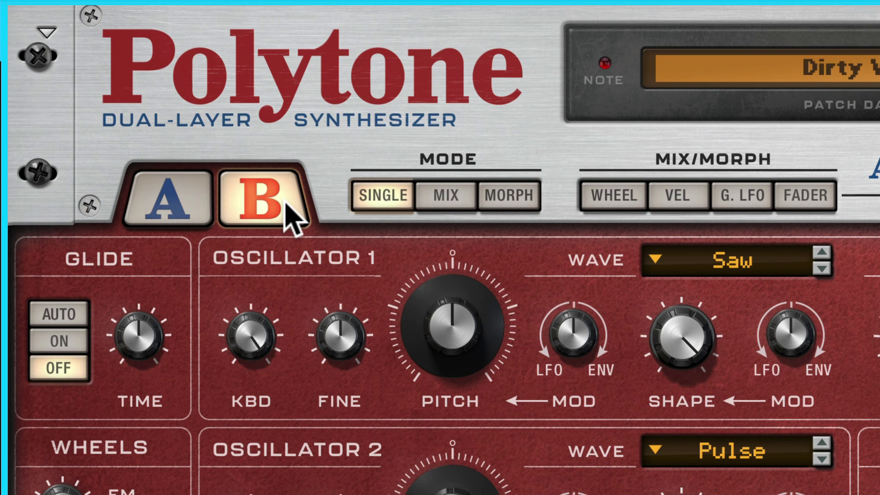
# Set the Dirty Wheel Lead synth to Mix mode with the Fader as blend control, and shift the fader position between the layers.
pyautogui.click(438, 203)
pyautogui.click(802, 203)
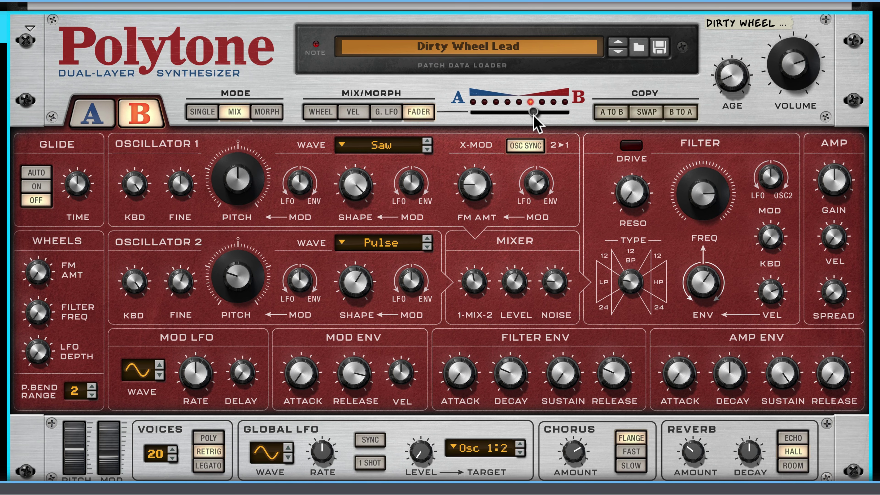
pyautogui.moveTo(537, 115); pyautogui.dragTo(532, 115)
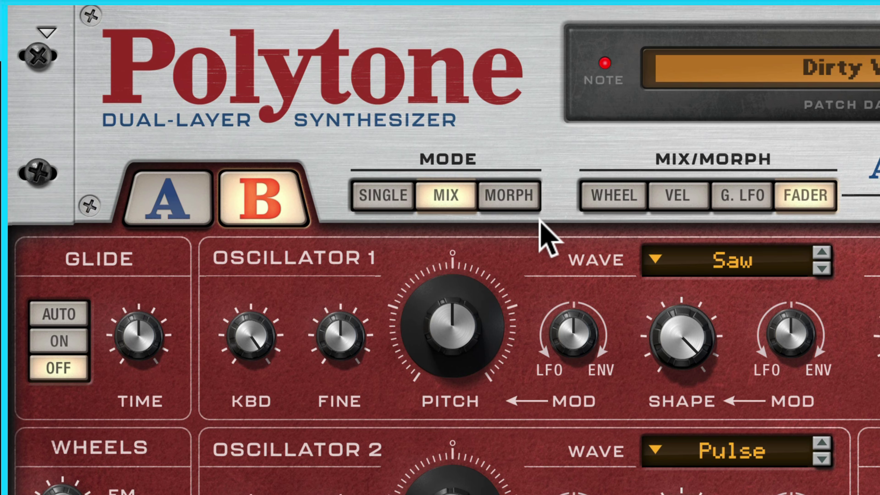
# Set the Dirty Wheel Lead synth to Morph mode with the Wheel as morph control.
pyautogui.click(514, 204)
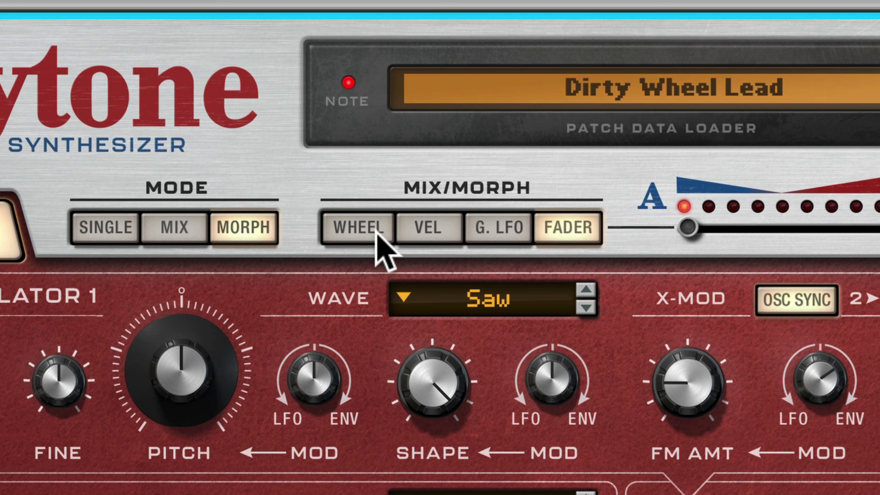
pyautogui.click(326, 112)
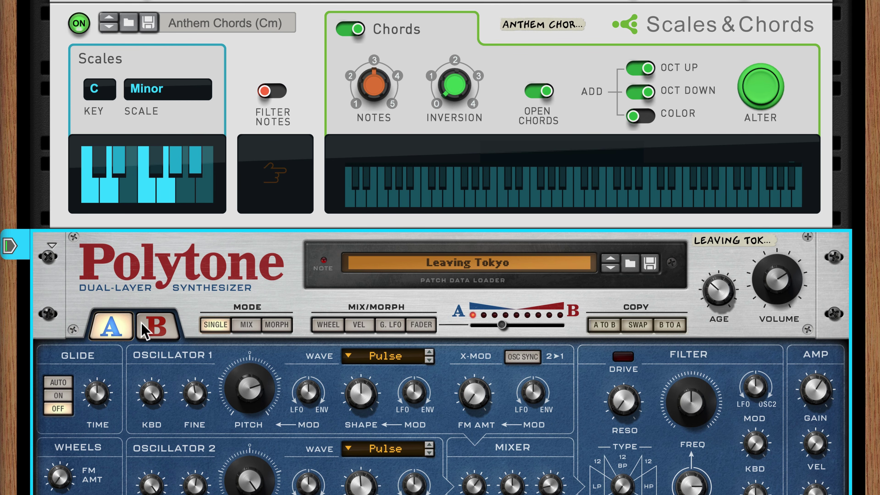
# Audition layer B of the Leaving Tokyo patch alone, and set its synth to Mix mode.
pyautogui.click(149, 332)
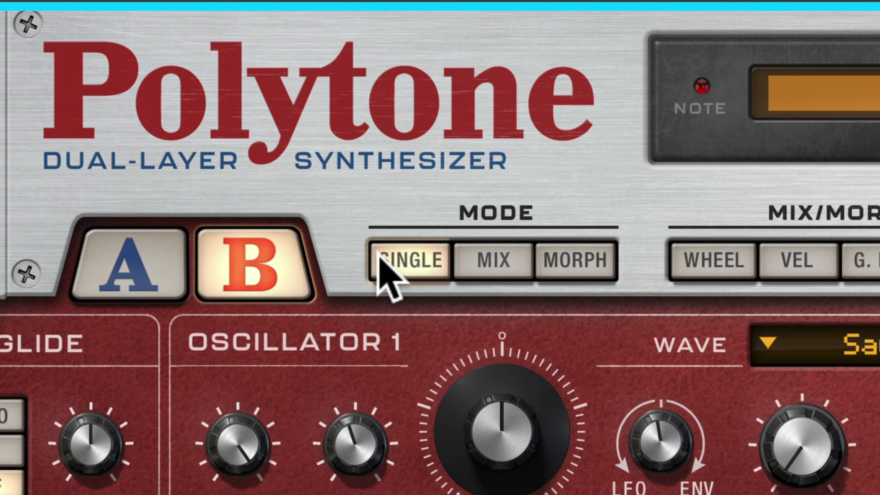
pyautogui.click(245, 325)
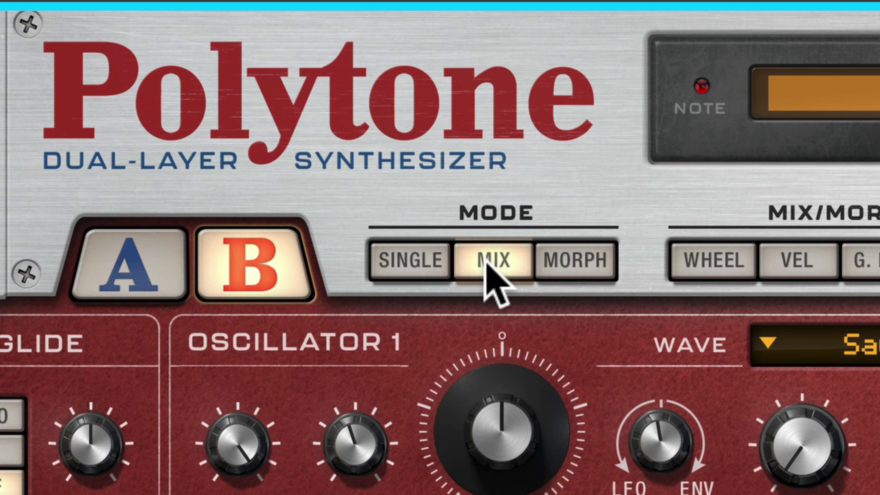
pyautogui.click(143, 245)
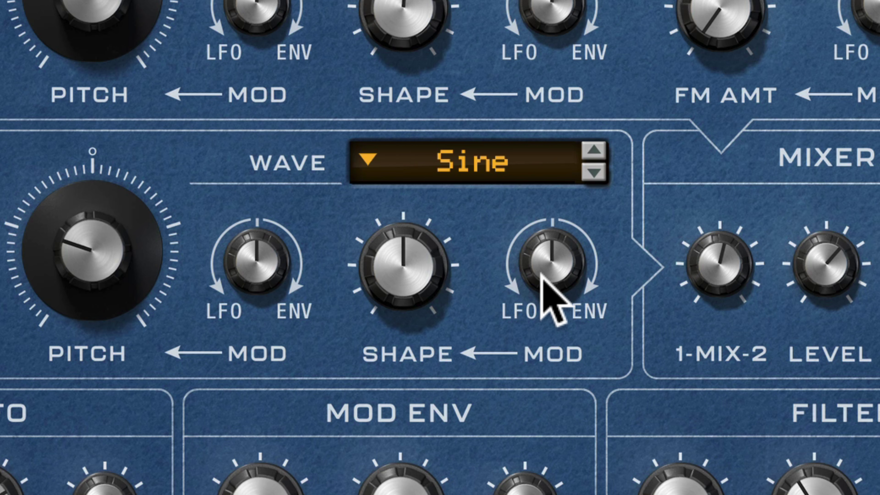
# Modulate the Sine oscillator 2's shape fully from the LFO, and raise the Mod LFO rate.
pyautogui.moveTo(541, 274); pyautogui.dragTo(530, 155)
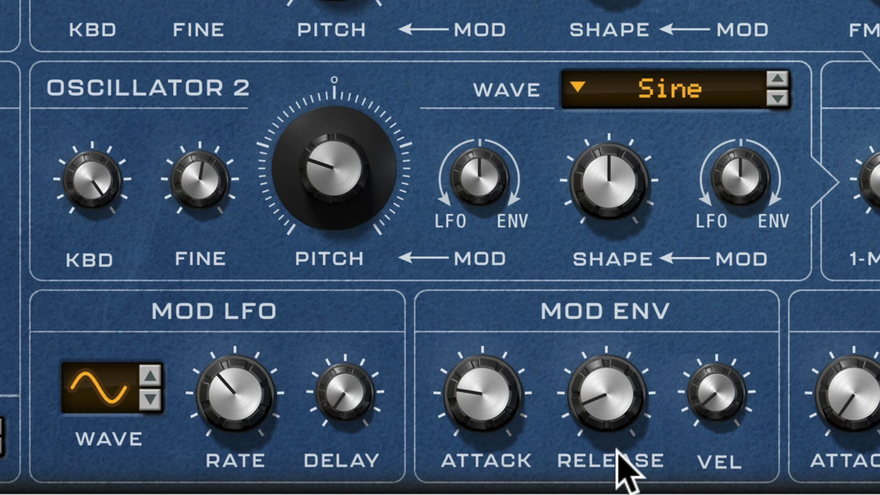
pyautogui.moveTo(729, 173); pyautogui.dragTo(748, 223)
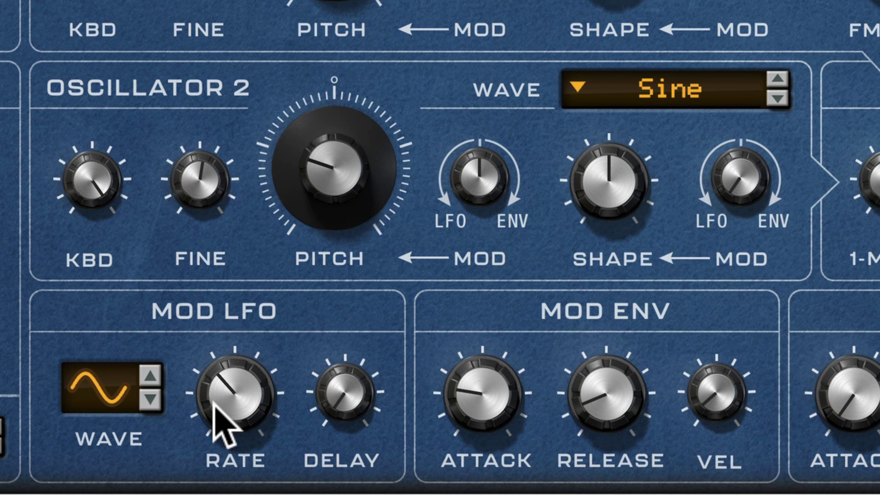
pyautogui.moveTo(213, 415); pyautogui.dragTo(214, 363)
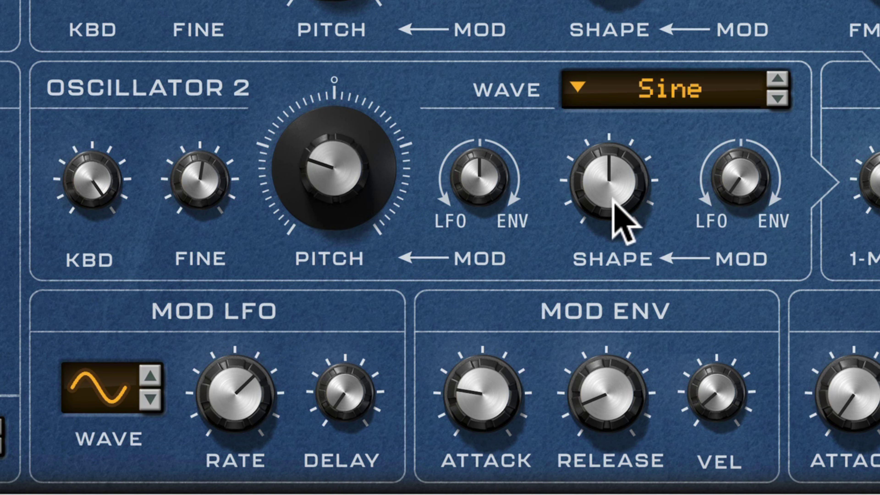
# Turn oscillator 2's shape modulation fully toward the envelope, and set the Mod Env to minimum attack with a slightly longer release.
pyautogui.moveTo(746, 170); pyautogui.dragTo(760, 97)
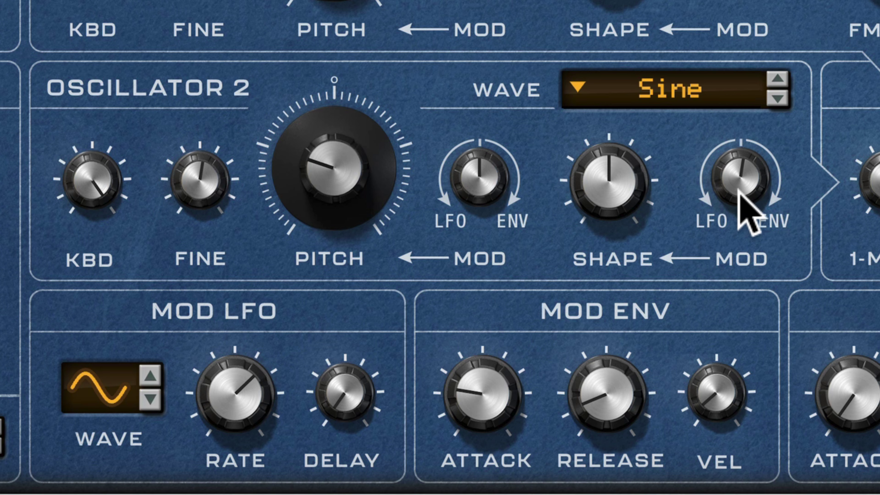
pyautogui.moveTo(737, 194); pyautogui.dragTo(725, 96)
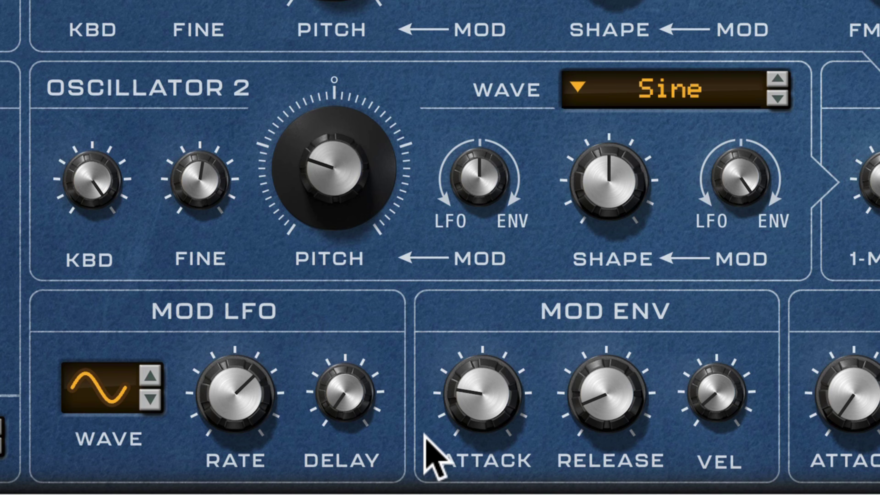
pyautogui.moveTo(464, 402); pyautogui.dragTo(489, 448)
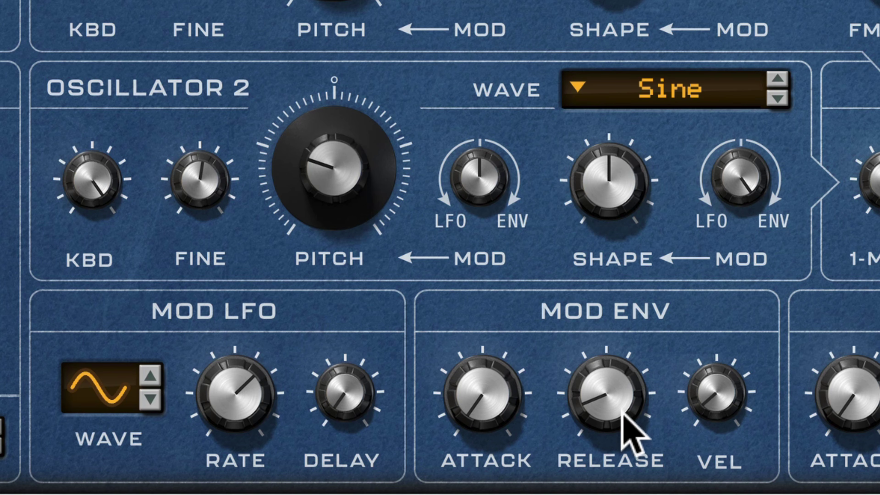
pyautogui.moveTo(620, 409); pyautogui.dragTo(611, 389)
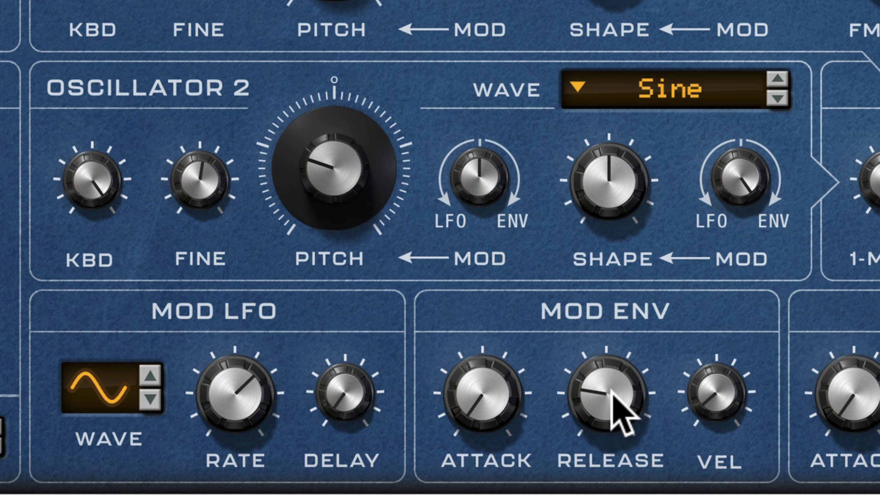
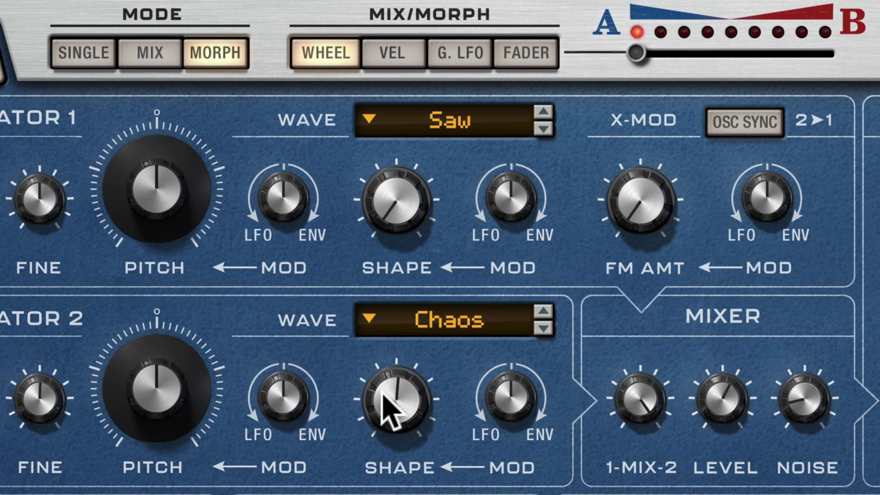
# Lower the Shape of the Poly Classics patch's Chaos oscillator 2, and shift the oscillator mix toward oscillator 1.
pyautogui.moveTo(383, 394)
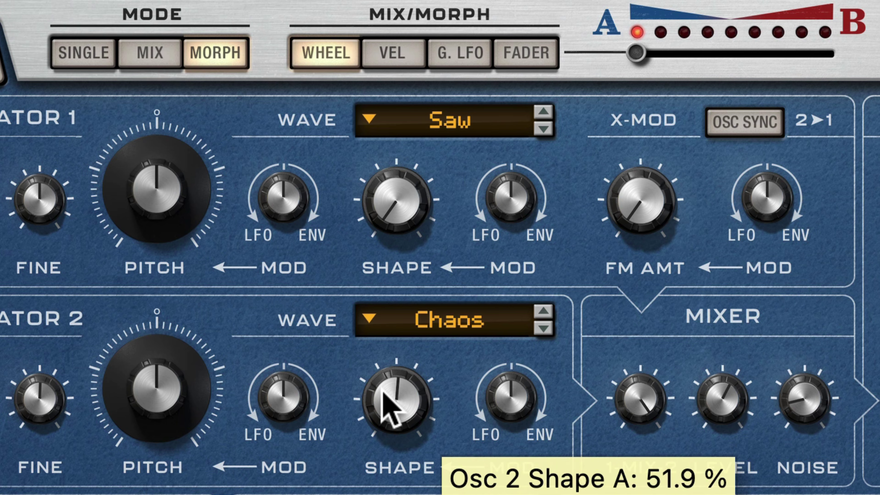
pyautogui.moveTo(386, 384); pyautogui.dragTo(379, 463)
pyautogui.moveTo(379, 463); pyautogui.dragTo(379, 461)
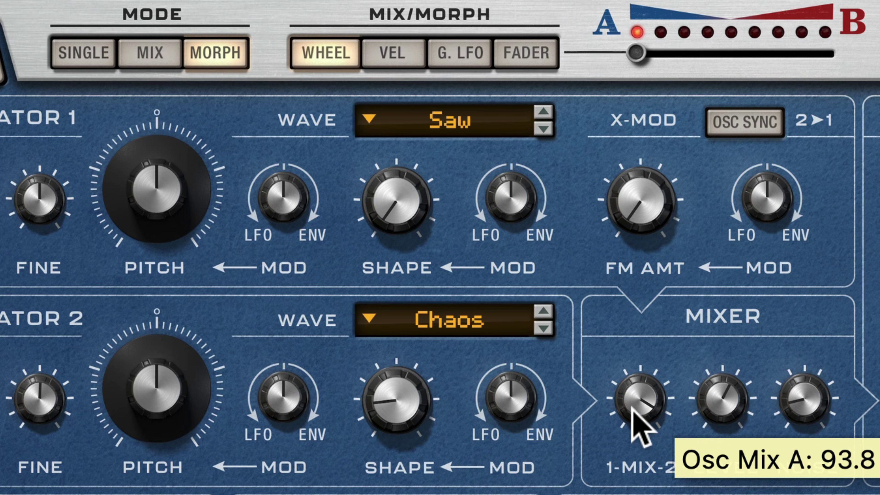
pyautogui.moveTo(632, 393); pyautogui.dragTo(631, 428)
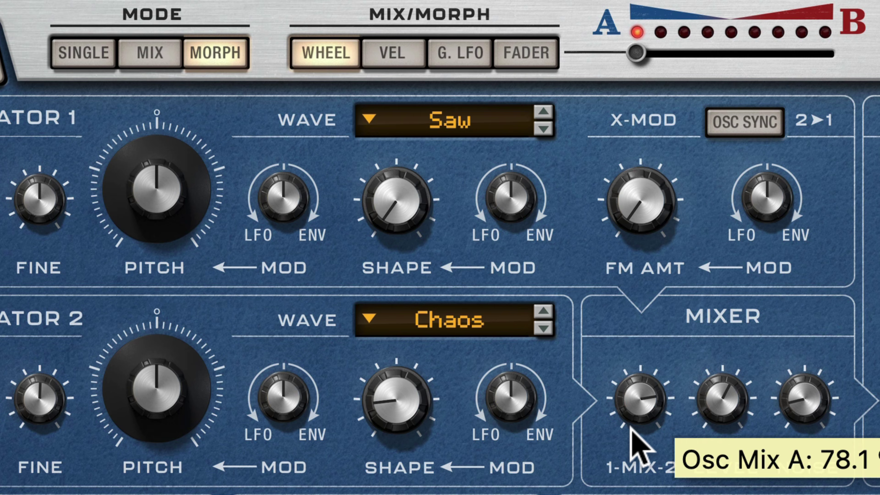
pyautogui.moveTo(631, 427); pyautogui.dragTo(632, 451)
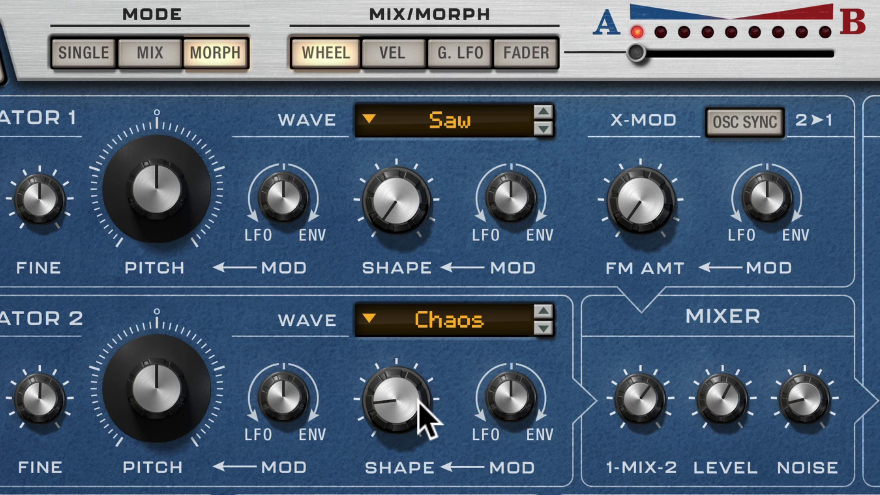
pyautogui.moveTo(419, 416)
pyautogui.mouseDown()
pyautogui.moveTo(418, 386)
pyautogui.moveTo(421, 399)
pyautogui.mouseUp()
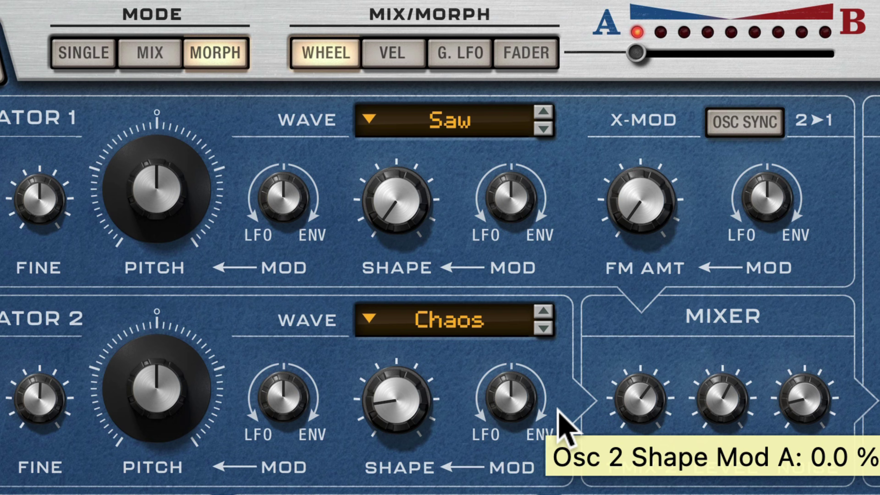
# Drop layer A's oscillator mix to 0 %, bring it back up to about 45 %, and unmute the Beat Push track.
pyautogui.moveTo(628, 395); pyautogui.dragTo(633, 450)
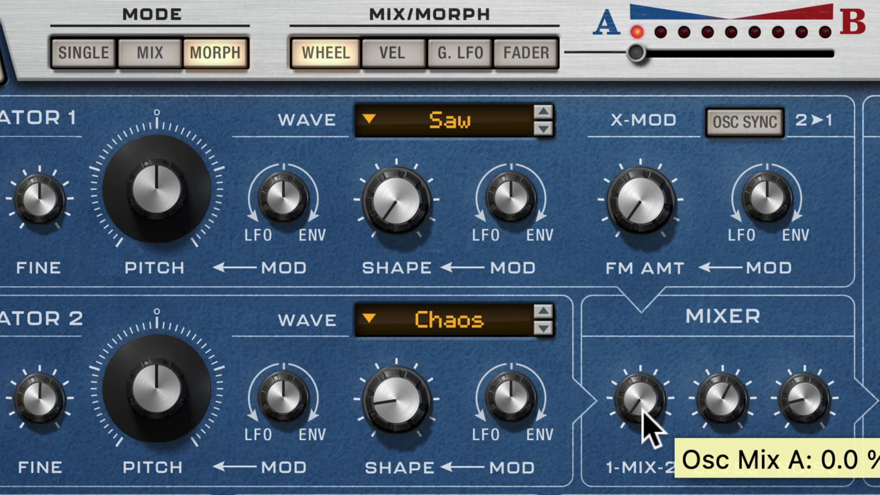
pyautogui.moveTo(642, 409); pyautogui.dragTo(648, 350)
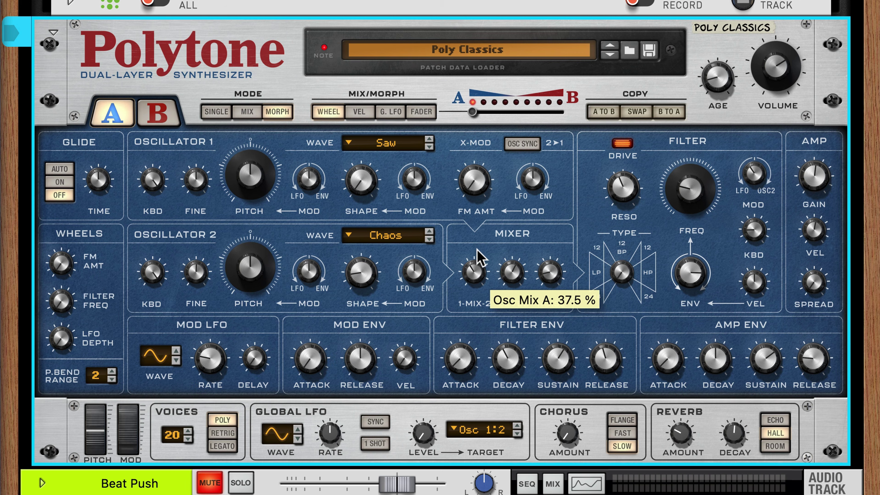
pyautogui.moveTo(480, 256); pyautogui.dragTo(480, 252)
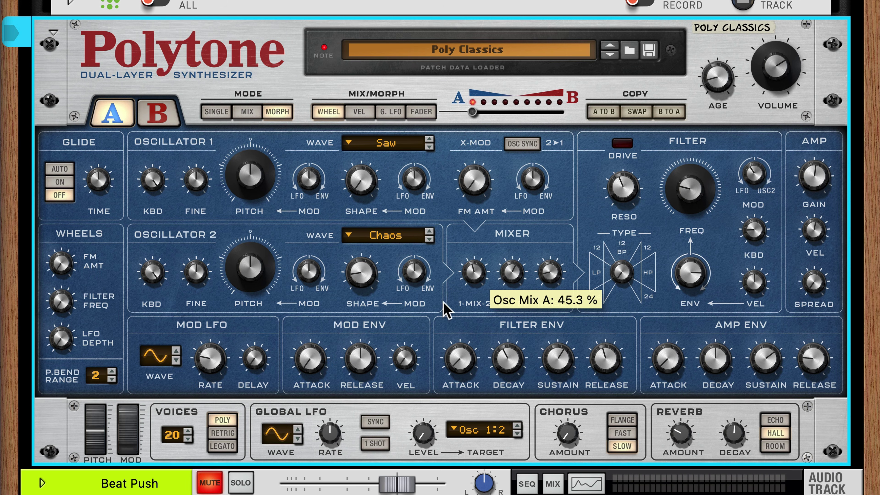
pyautogui.click(209, 482)
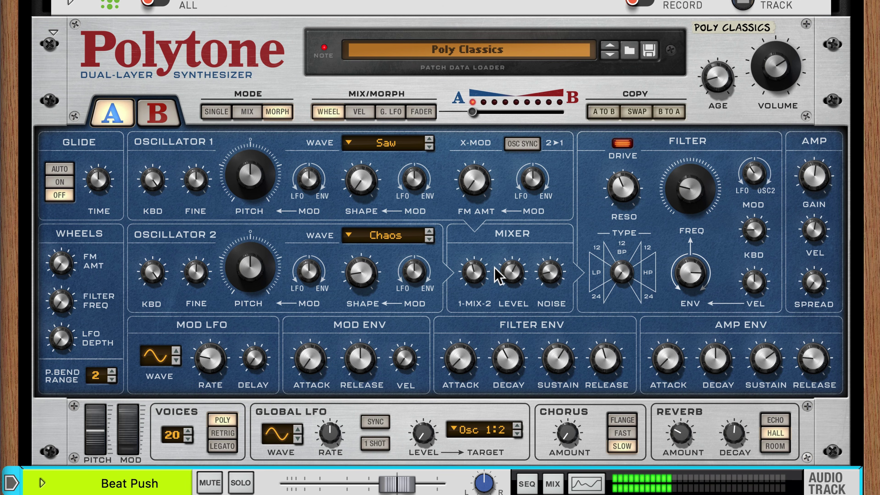
pyautogui.moveTo(483, 273); pyautogui.dragTo(477, 283)
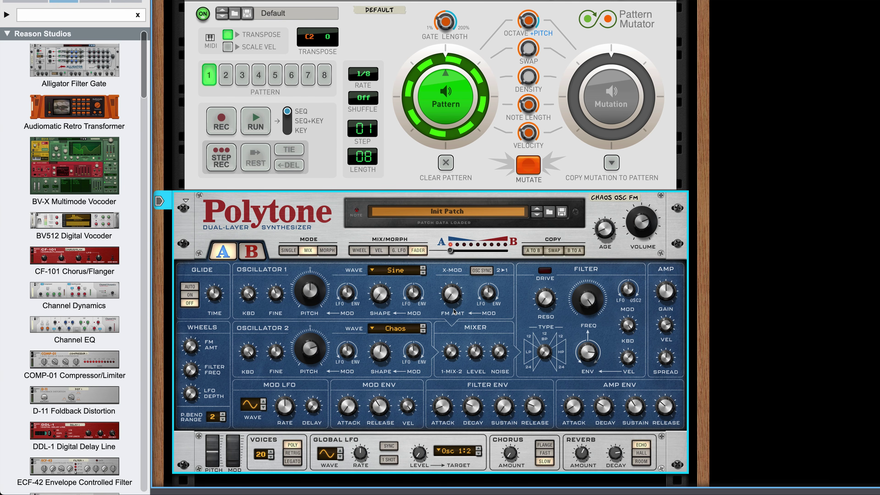
# During playback of the Chaos Osc FM synth, raise oscillator 1's FM amount and lower the Chaos oscillator 2's Shape.
pyautogui.press('space')
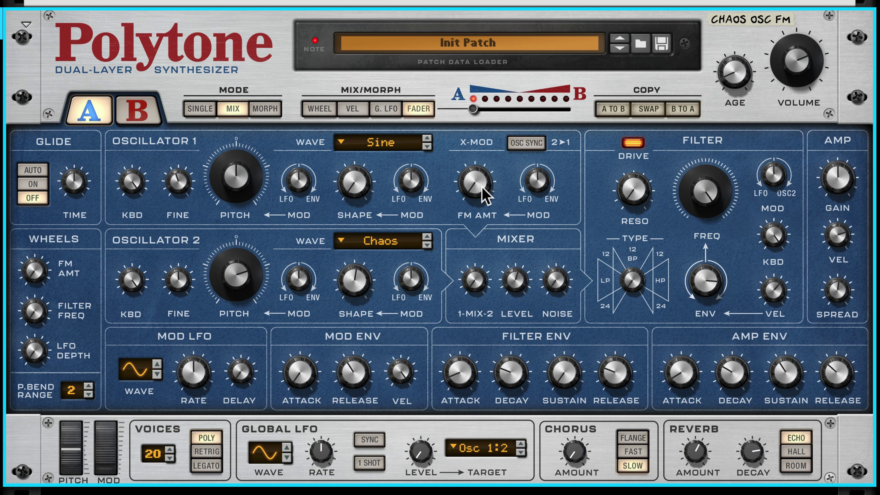
pyautogui.moveTo(481, 178); pyautogui.dragTo(483, 172)
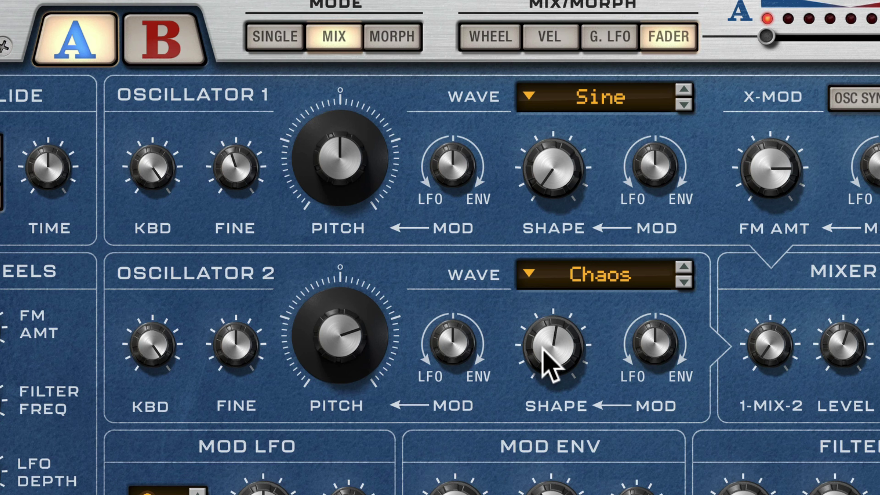
pyautogui.moveTo(377, 353); pyautogui.dragTo(376, 357)
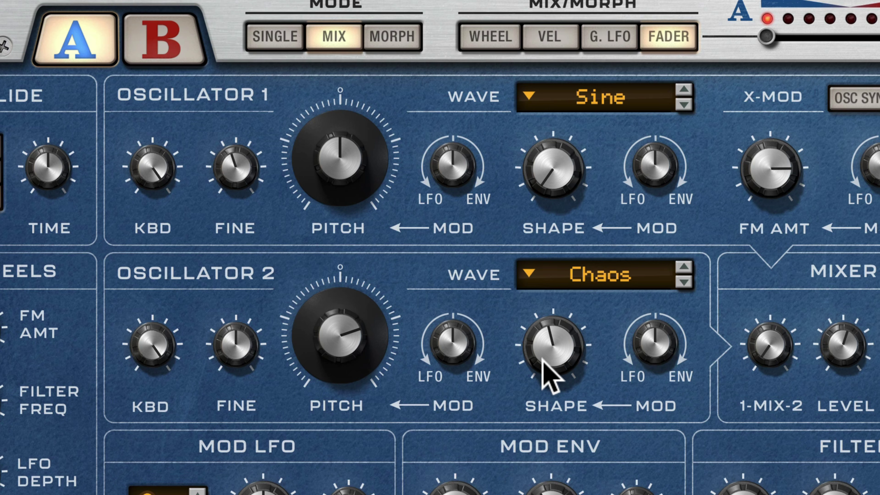
pyautogui.moveTo(541, 358); pyautogui.dragTo(544, 380)
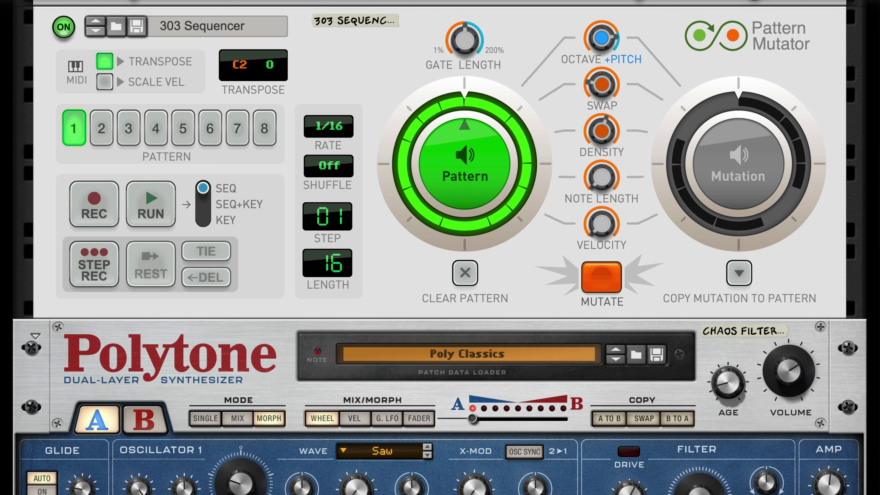
# Play the 303 Sequencer pattern, adjust the Chaos Filter synth's filter frequency, and turn its filter modulation toward Osc2.
pyautogui.press('space')
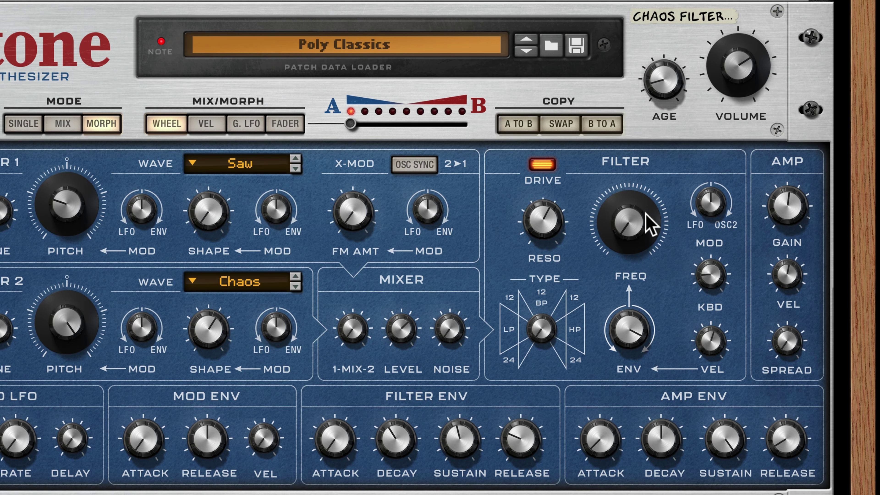
pyautogui.click(635, 232)
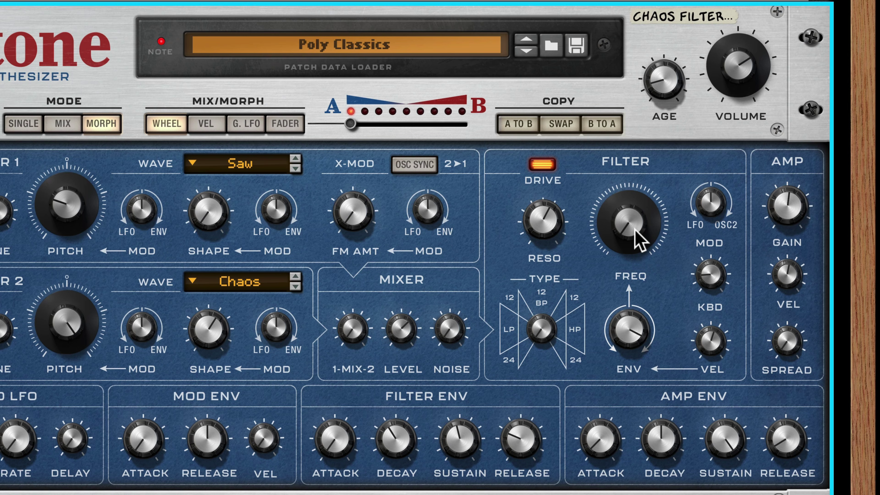
pyautogui.moveTo(634, 227)
pyautogui.mouseDown()
pyautogui.moveTo(632, 182)
pyautogui.moveTo(643, 227)
pyautogui.moveTo(619, 221)
pyautogui.mouseUp()
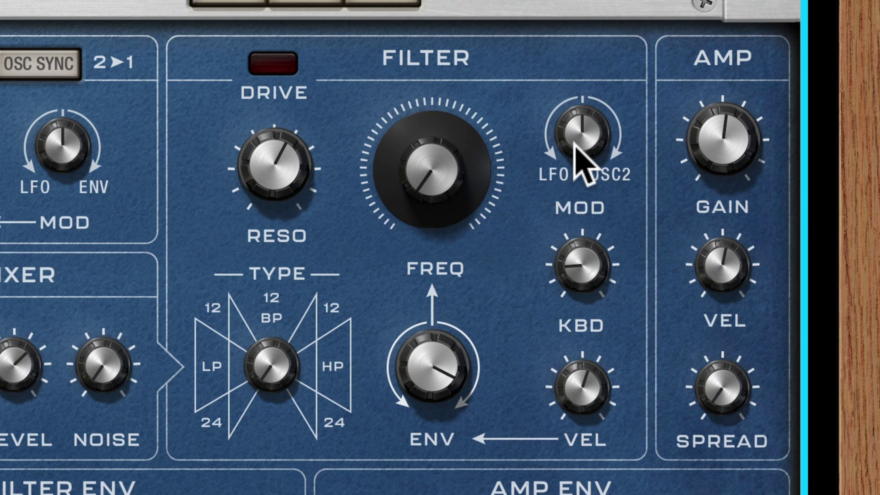
pyautogui.moveTo(574, 142); pyautogui.dragTo(541, 63)
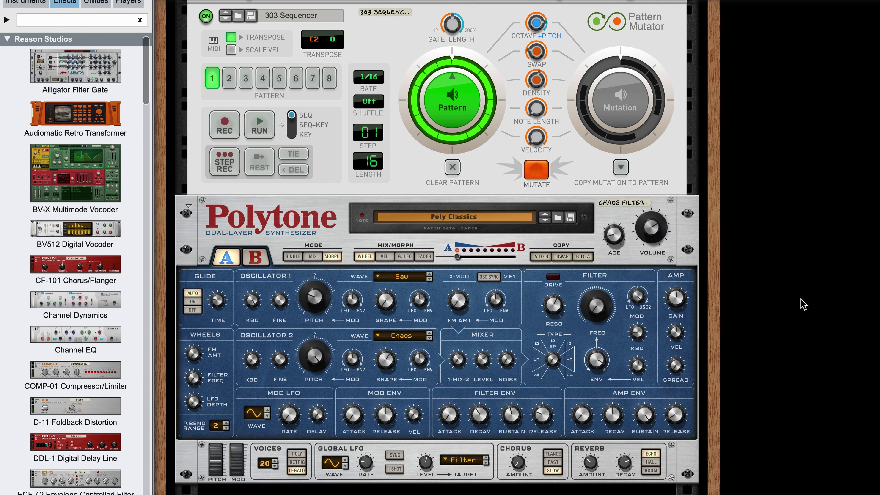
# Play the pattern again and slightly lower the Shape of the Chaos oscillator 2 that modulates the filter.
pyautogui.press('space')
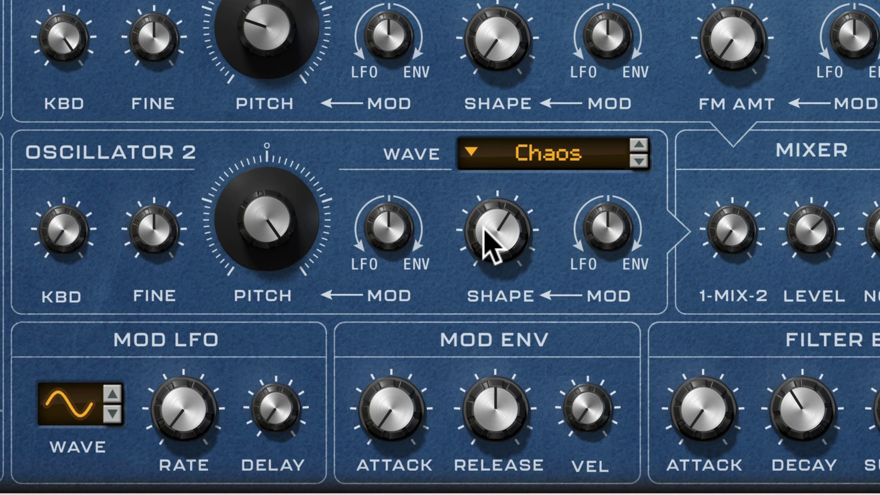
pyautogui.moveTo(482, 230)
pyautogui.mouseDown()
pyautogui.moveTo(511, 283)
pyautogui.moveTo(474, 196)
pyautogui.moveTo(481, 173)
pyautogui.moveTo(498, 232)
pyautogui.moveTo(483, 251)
pyautogui.moveTo(478, 246)
pyautogui.mouseUp()
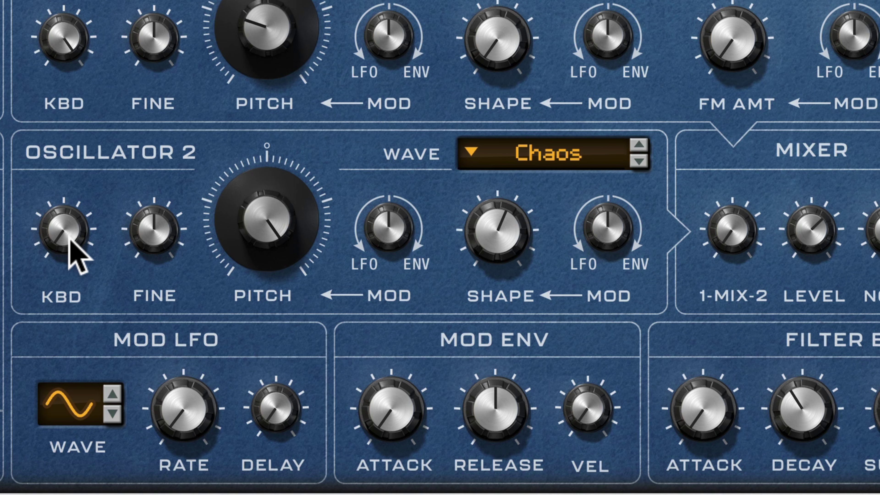
# Turn the Chaos oscillator 2's keyboard tracking up to maximum.
pyautogui.moveTo(69, 240); pyautogui.dragTo(79, 108)
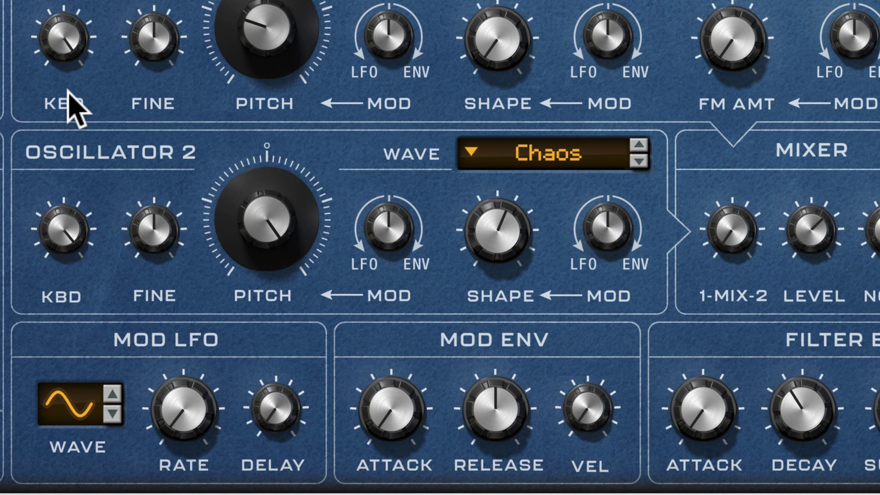
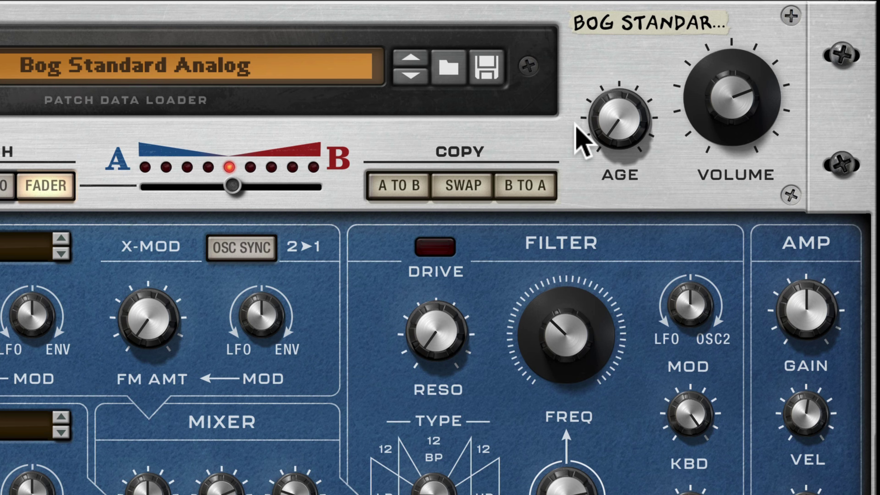
# Turn the Age control on Bog Standard Analog, then sweep Poly Classics' Age to 1970 and bring it partly back.
pyautogui.moveTo(624, 151); pyautogui.dragTo(596, 1)
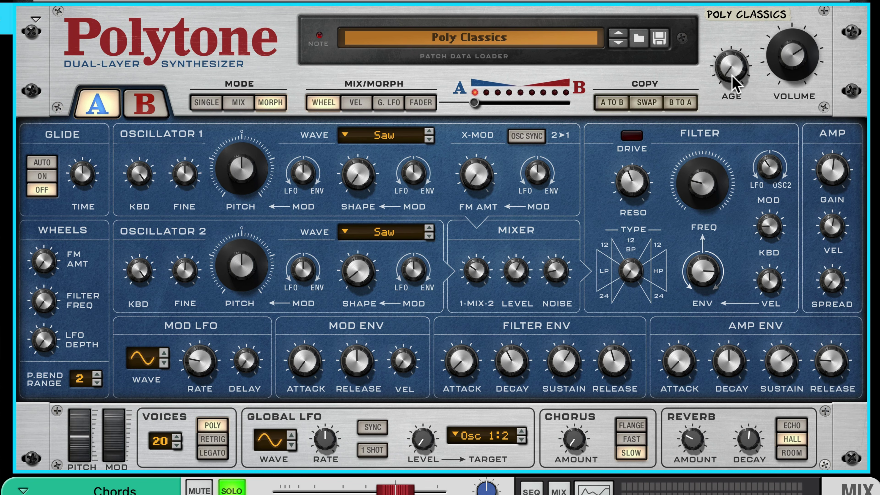
pyautogui.moveTo(734, 80); pyautogui.dragTo(740, 3)
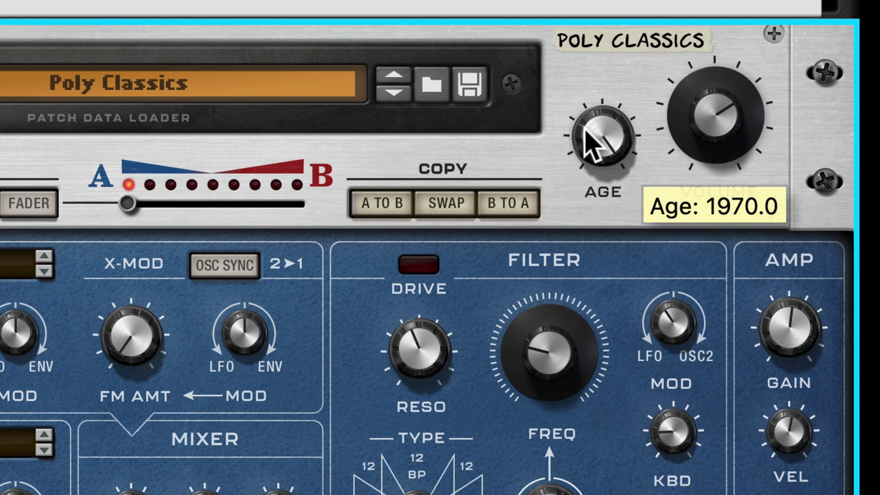
pyautogui.moveTo(586, 130); pyautogui.dragTo(597, 184)
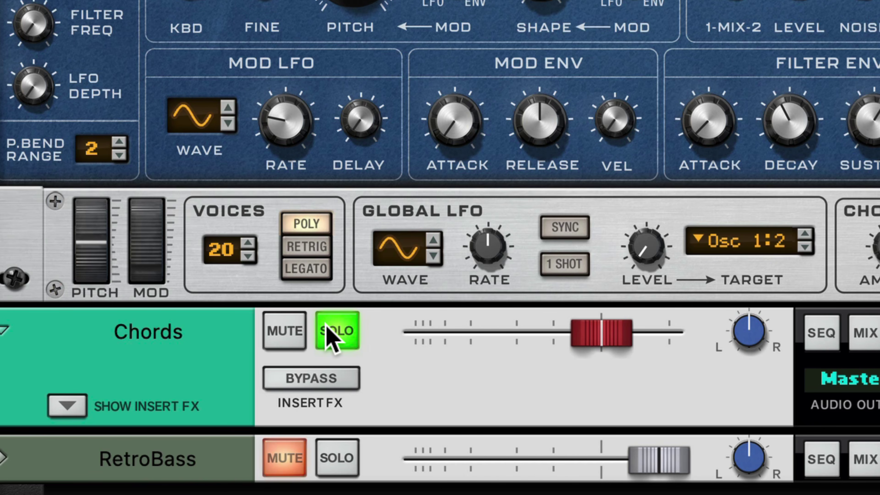
# Take the Chords track off solo, then raise the amp Spread to maximum and play the song.
pyautogui.click(332, 327)
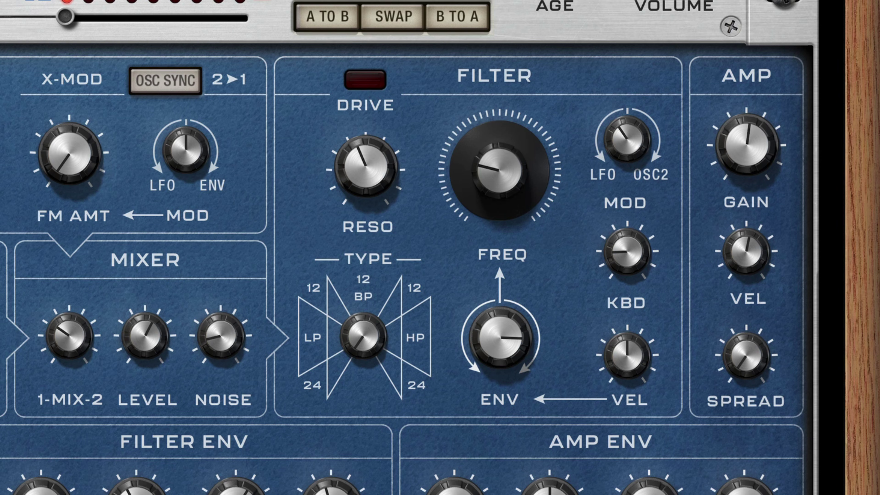
pyautogui.moveTo(750, 352); pyautogui.dragTo(691, 210)
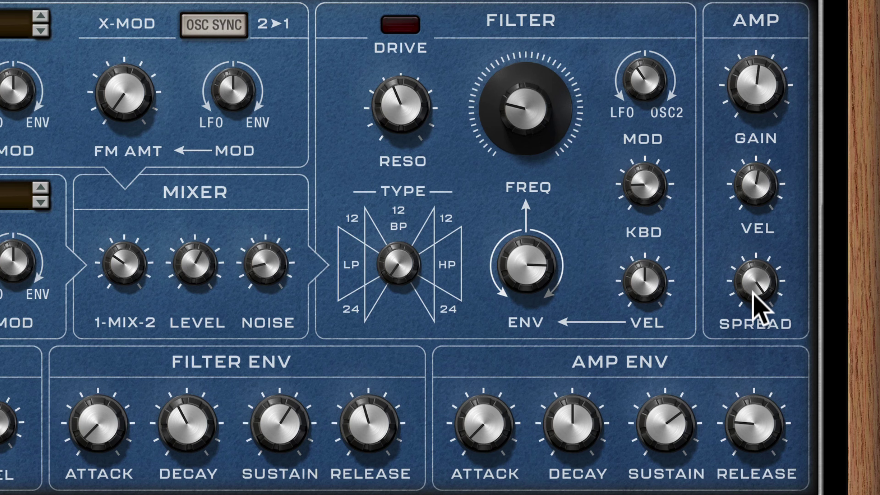
pyautogui.moveTo(752, 285); pyautogui.dragTo(752, 288)
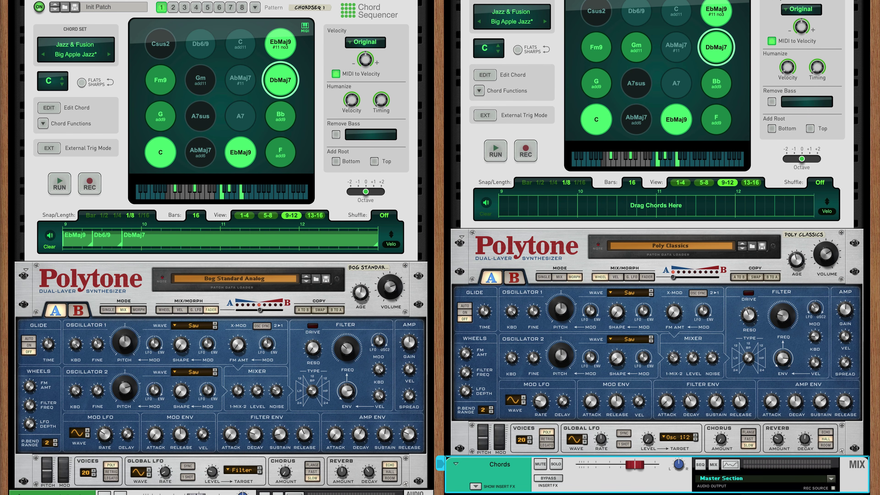
pyautogui.press('space')
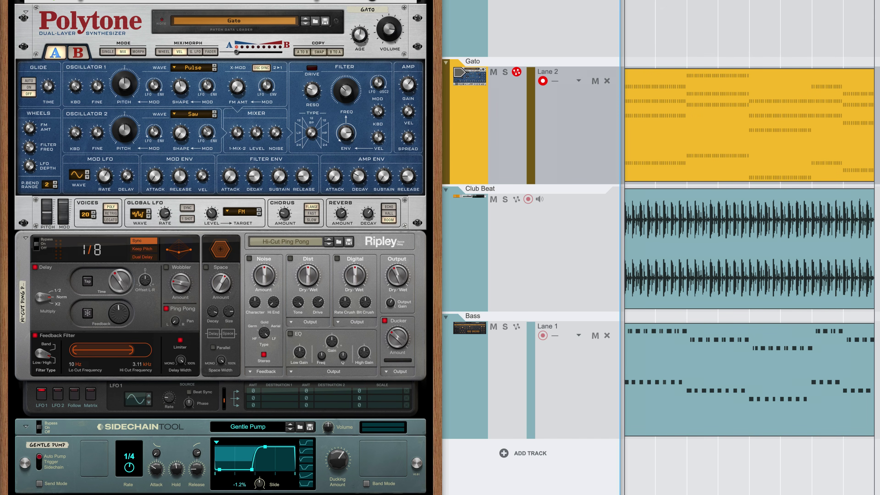
# Play the Gato song, audition layers A and B separately, and blend them in Mix mode controlled by velocity.
pyautogui.press('space')
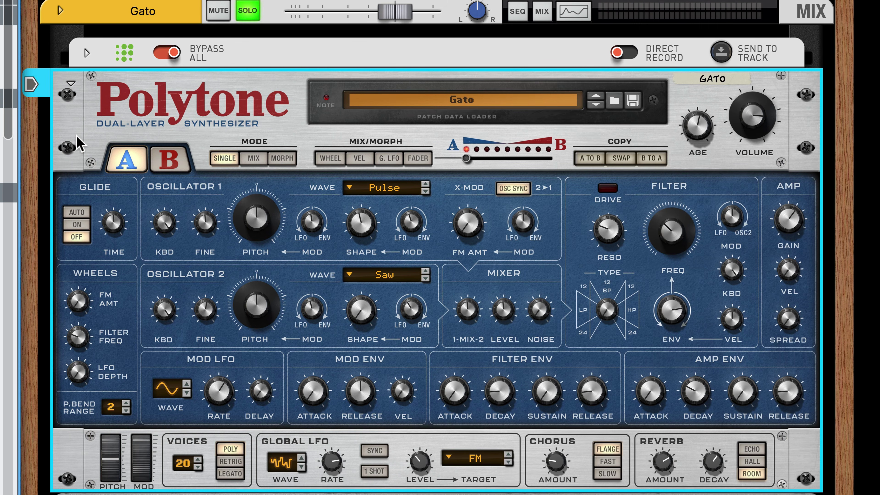
pyautogui.click(158, 168)
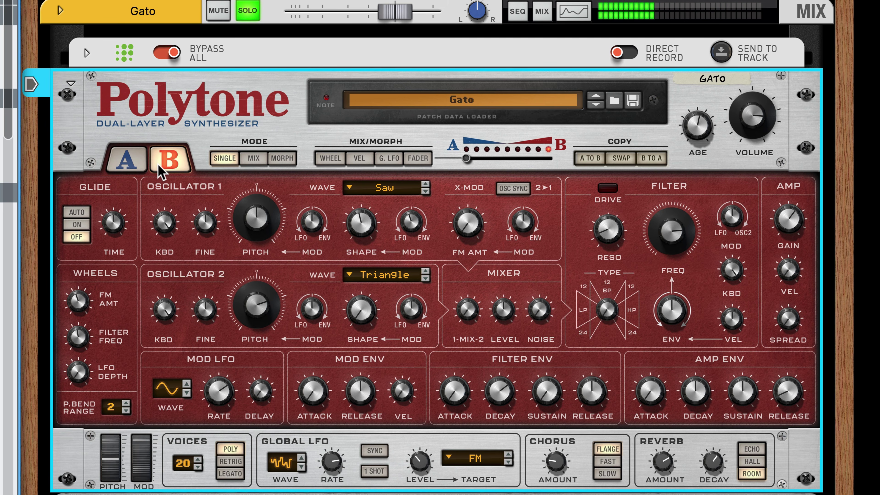
pyautogui.click(141, 159)
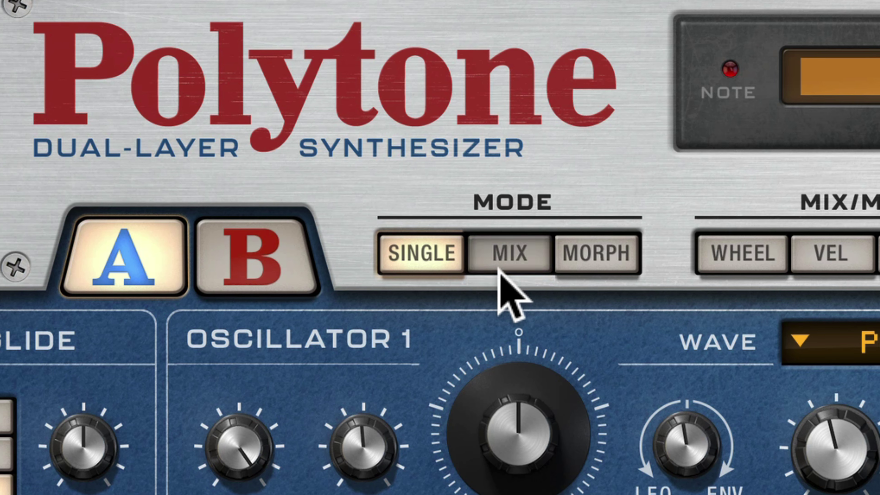
pyautogui.click(251, 160)
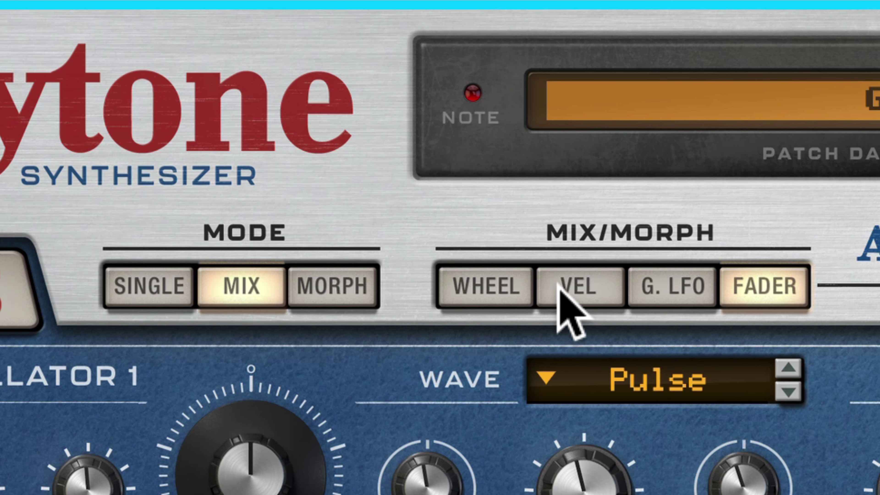
pyautogui.click(666, 282)
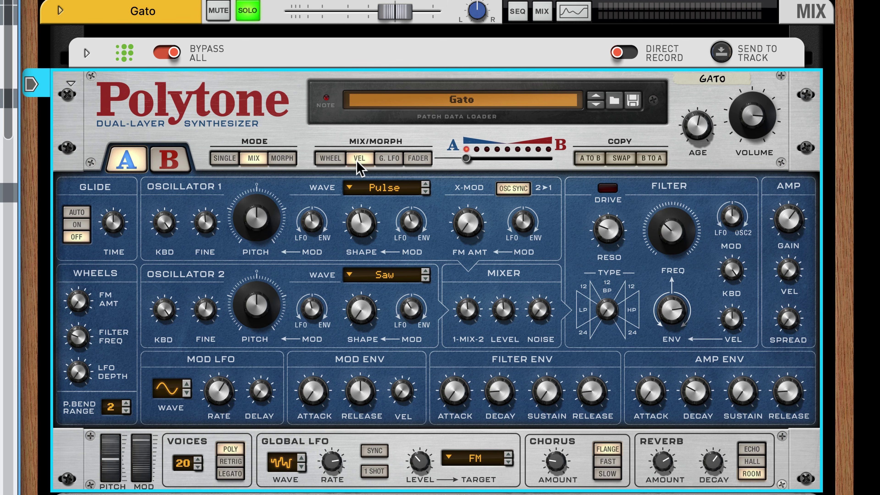
# Apply velocity ramps from 5 to 125 to the Gato notes in bars 5–6 and separately in bar 7.
pyautogui.moveTo(577, 196); pyautogui.dragTo(727, 341)
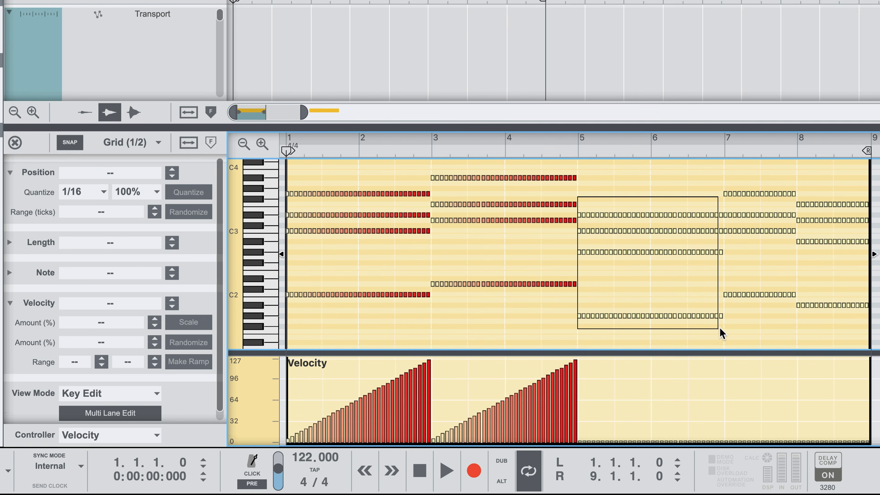
pyautogui.click(185, 364)
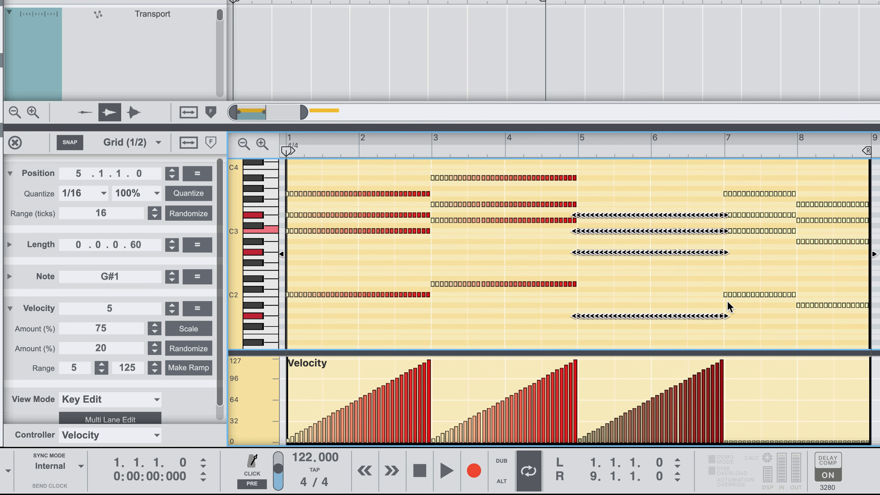
pyautogui.moveTo(729, 307); pyautogui.dragTo(747, 234)
pyautogui.moveTo(794, 175); pyautogui.dragTo(794, 175)
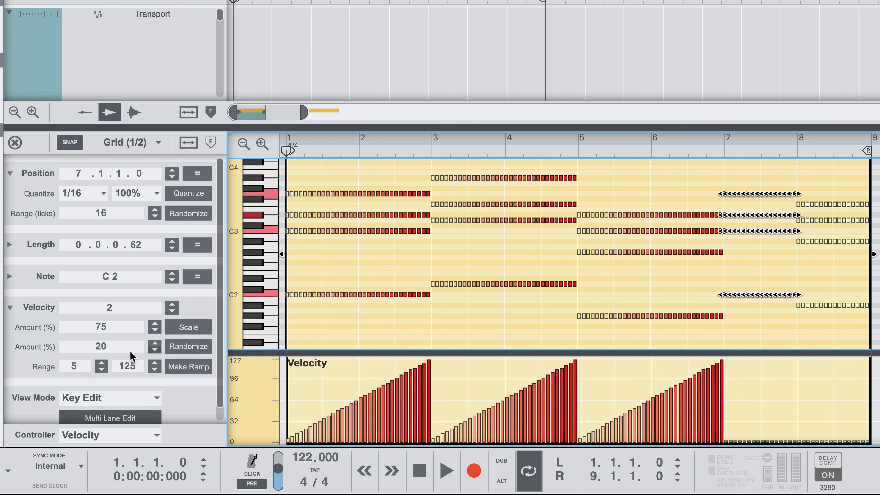
pyautogui.click(172, 366)
# Apply a velocity ramp from 5 to 125 to the Gato notes in bar 8 and play the pattern.
pyautogui.click(801, 201)
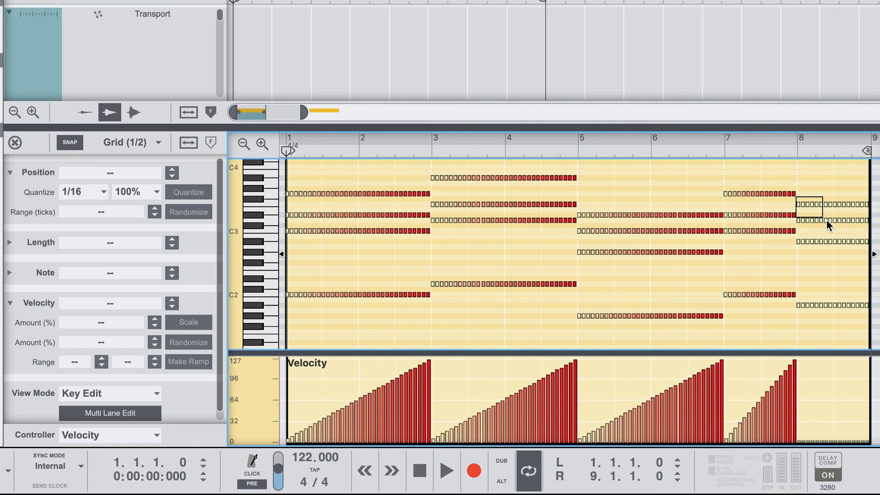
pyautogui.moveTo(827, 225); pyautogui.dragTo(870, 315)
pyautogui.click(188, 362)
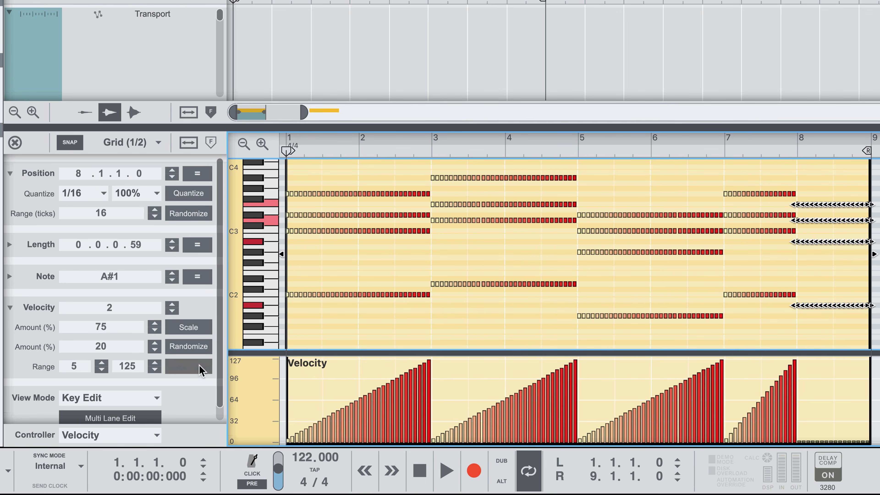
pyautogui.click(385, 326)
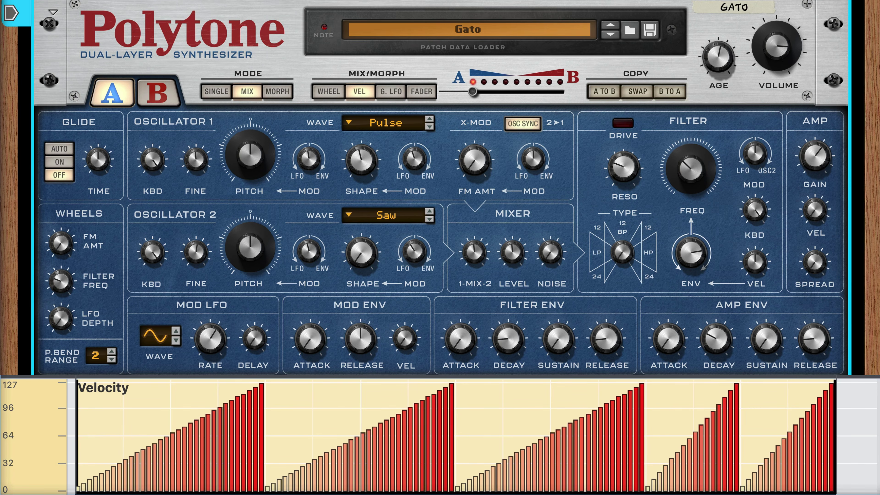
pyautogui.press('space')
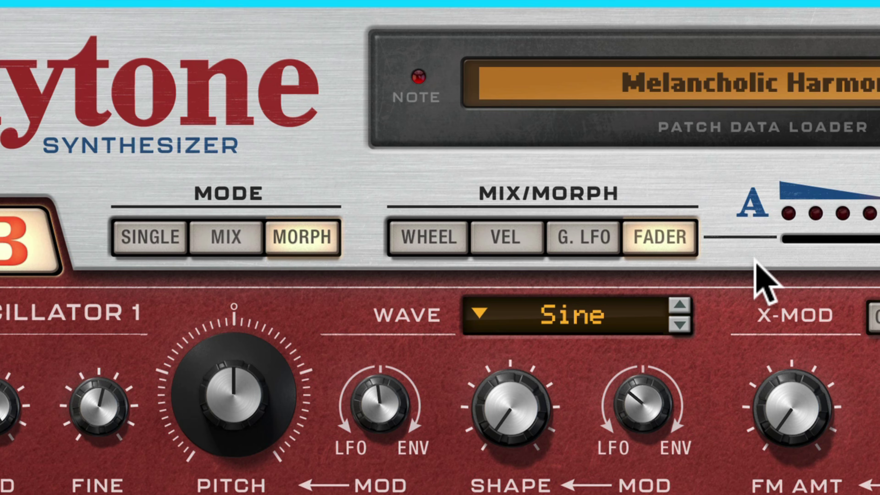
# Try Wheel and velocity as Melancholic Harmonics' morph source, then set it to the global LFO.
pyautogui.click(408, 239)
pyautogui.click(517, 247)
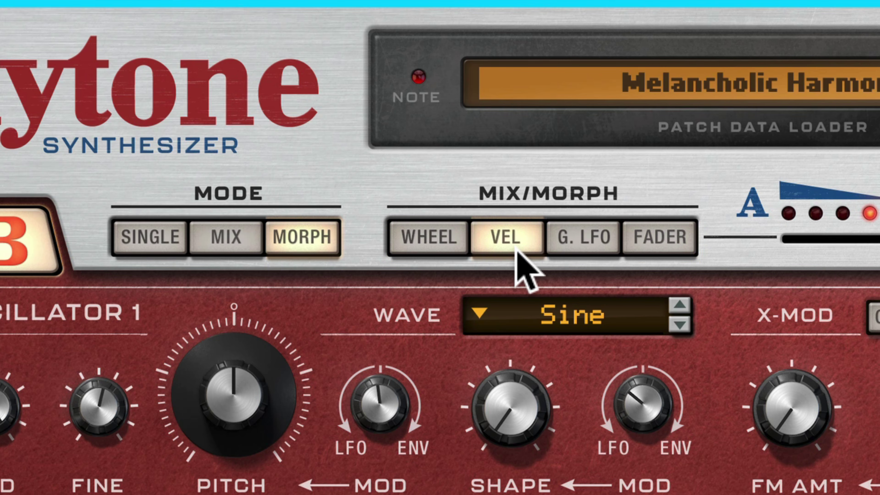
pyautogui.click(586, 247)
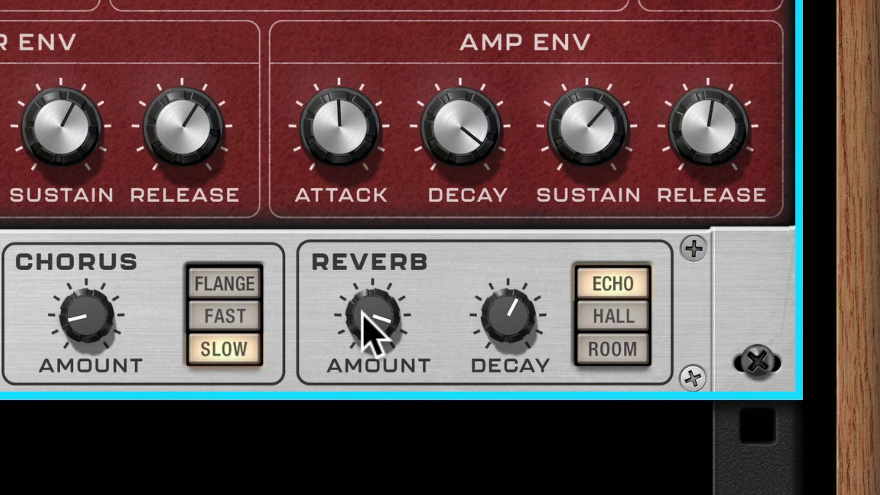
# Lower the Melancholic Harmonics reverb amount and step through the global LFO waveforms.
pyautogui.moveTo(363, 314); pyautogui.dragTo(369, 480)
pyautogui.click(620, 433)
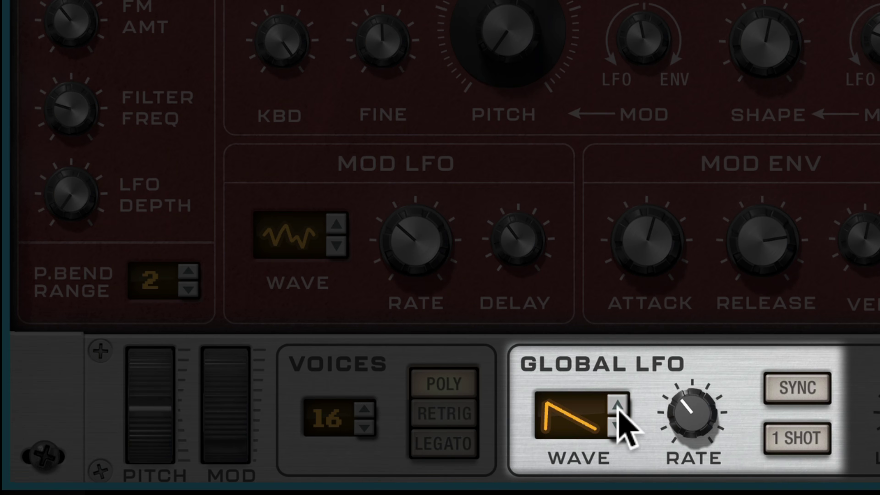
pyautogui.click(617, 425)
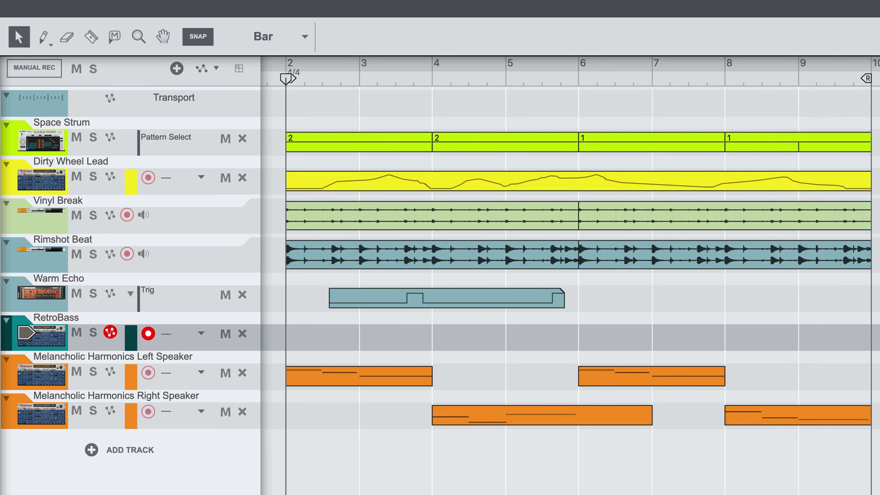
# Play the arrangement with the two Melancholic Harmonics tracks, then play the 80s Strings song.
pyautogui.press('space')
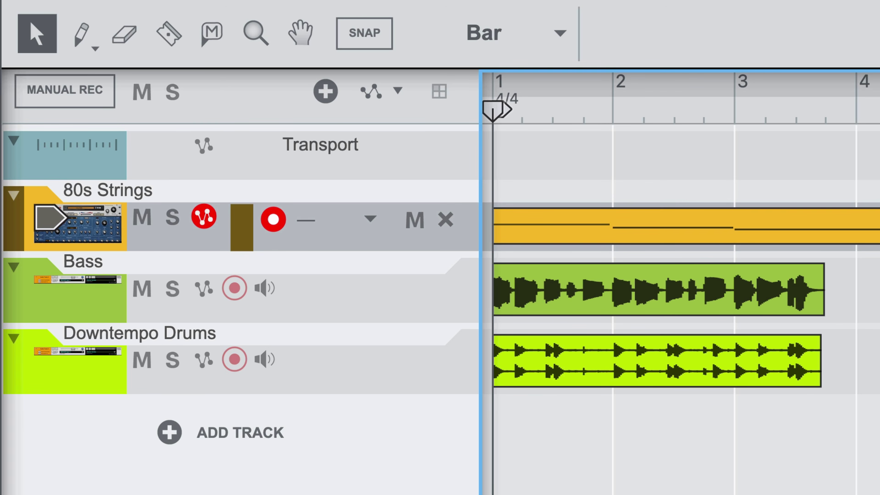
pyautogui.press('space')
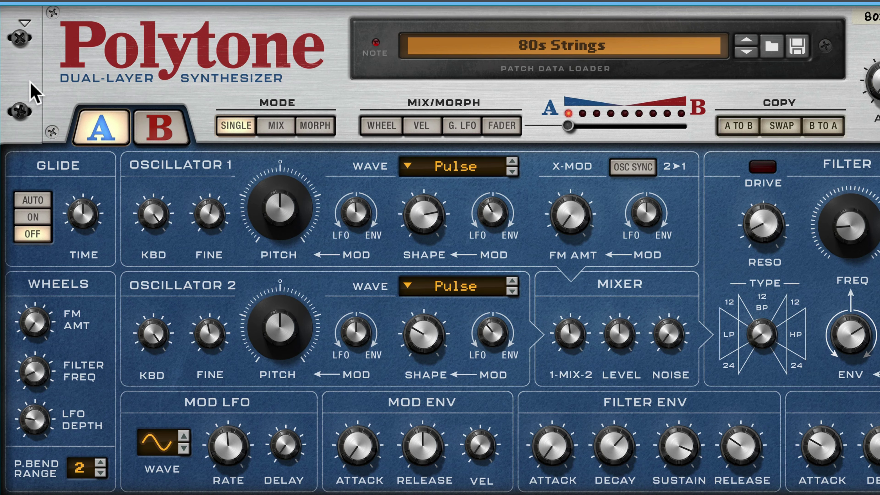
# Show layer B of the 80s Strings patch, enable Mix mode, and control the blend with the global LFO.
pyautogui.click(156, 123)
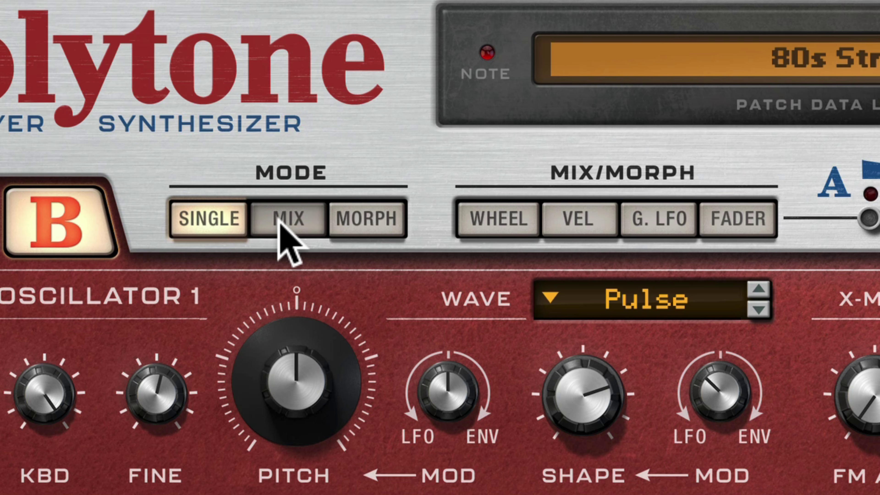
pyautogui.click(273, 127)
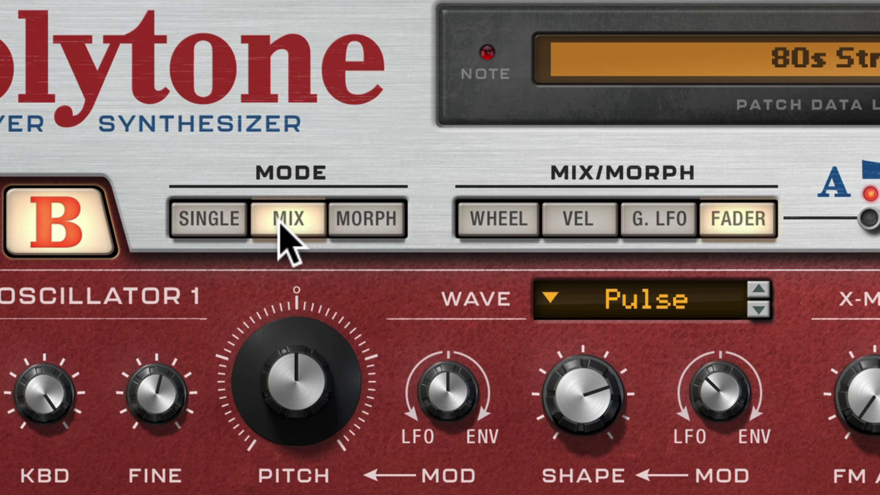
pyautogui.click(659, 225)
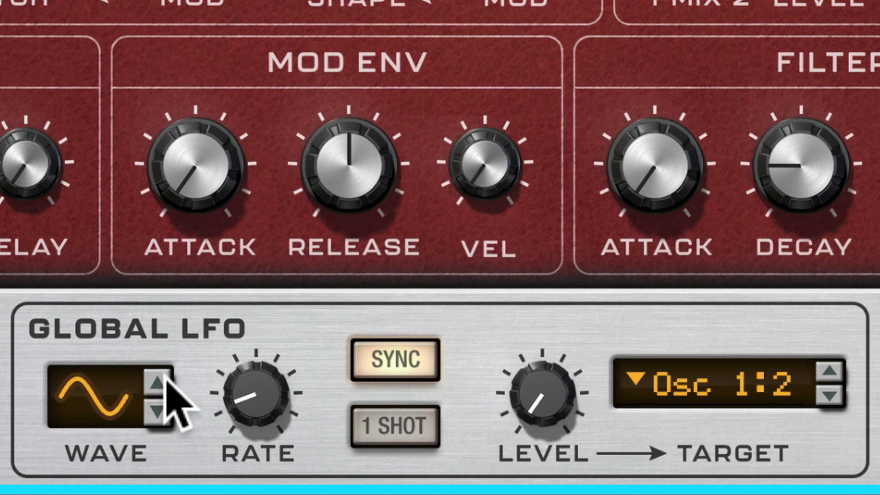
# Set the global LFO waveform to a rising sawtooth and enable its one-shot mode.
pyautogui.click(167, 380)
pyautogui.click(166, 377)
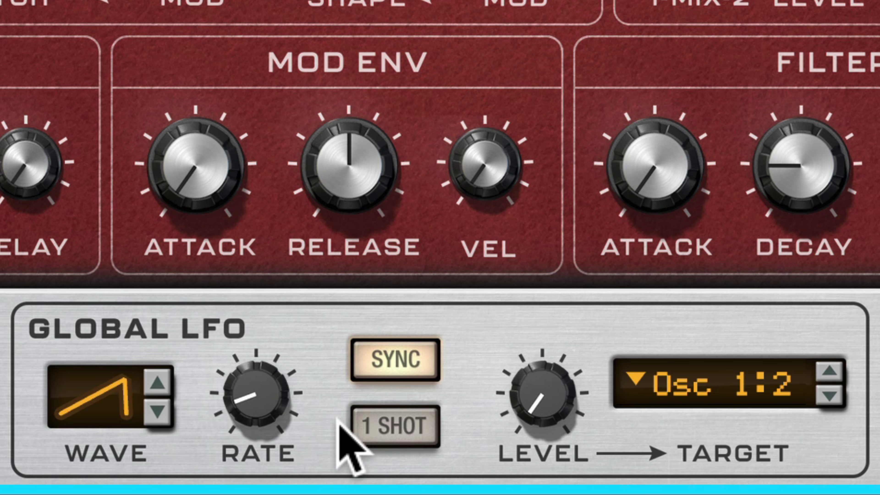
pyautogui.click(395, 427)
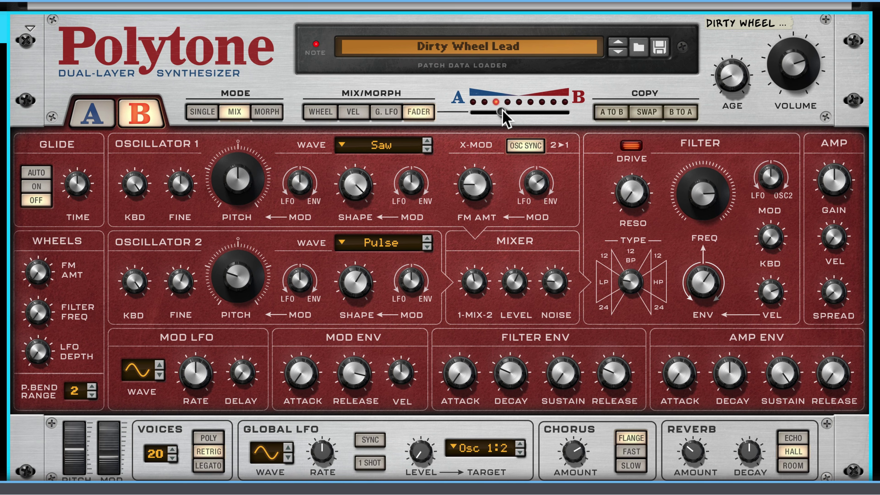
# Move Dirty Wheel Lead's mix fader toward layer B and raise the Age of 80s Strings.
pyautogui.moveTo(502, 115); pyautogui.dragTo(523, 114)
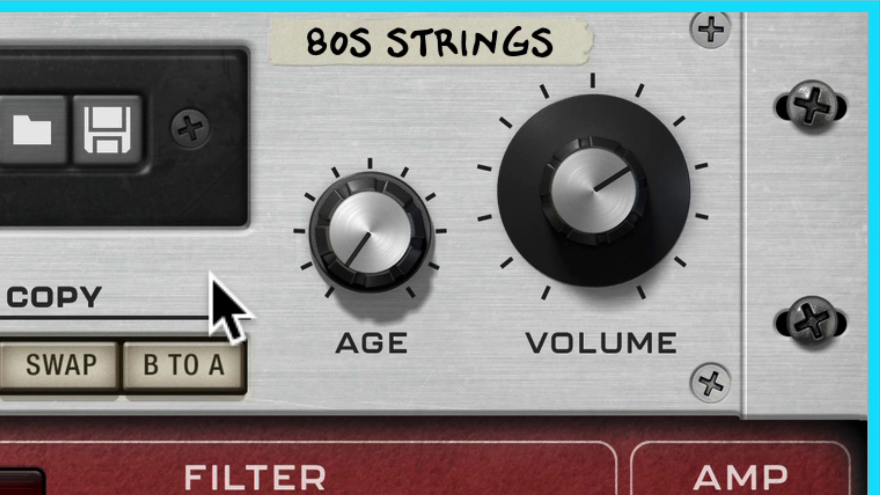
pyautogui.moveTo(398, 265); pyautogui.dragTo(387, 25)
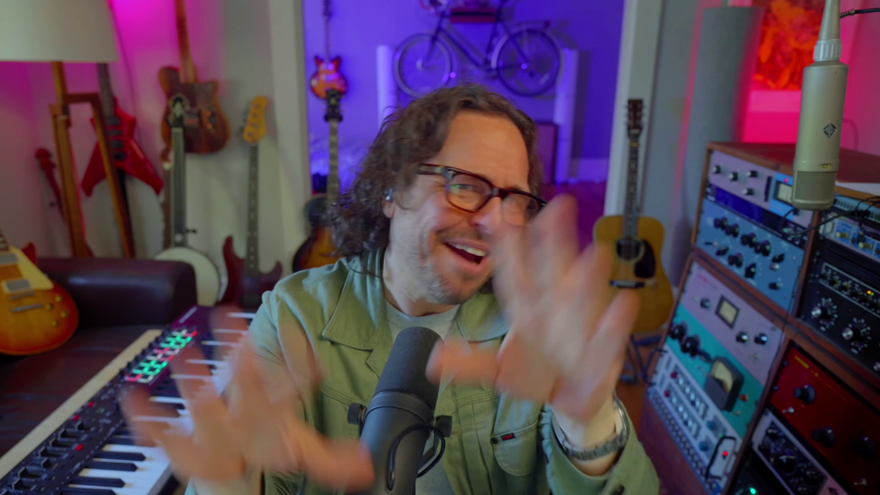